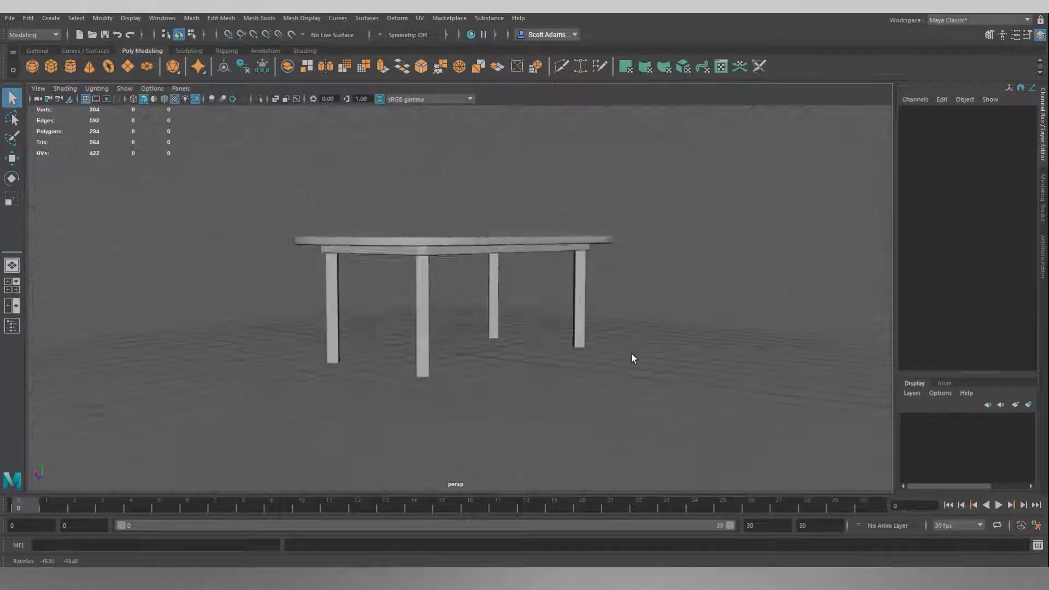
# - Inspect the finished table's edge layout with wireframe shown over the shading, and restore plain shading
pyautogui.click(165, 99)
pyautogui.keyDown('alt'); pyautogui.moveTo(305, 201); pyautogui.dragTo(365, 230); pyautogui.keyUp('alt')
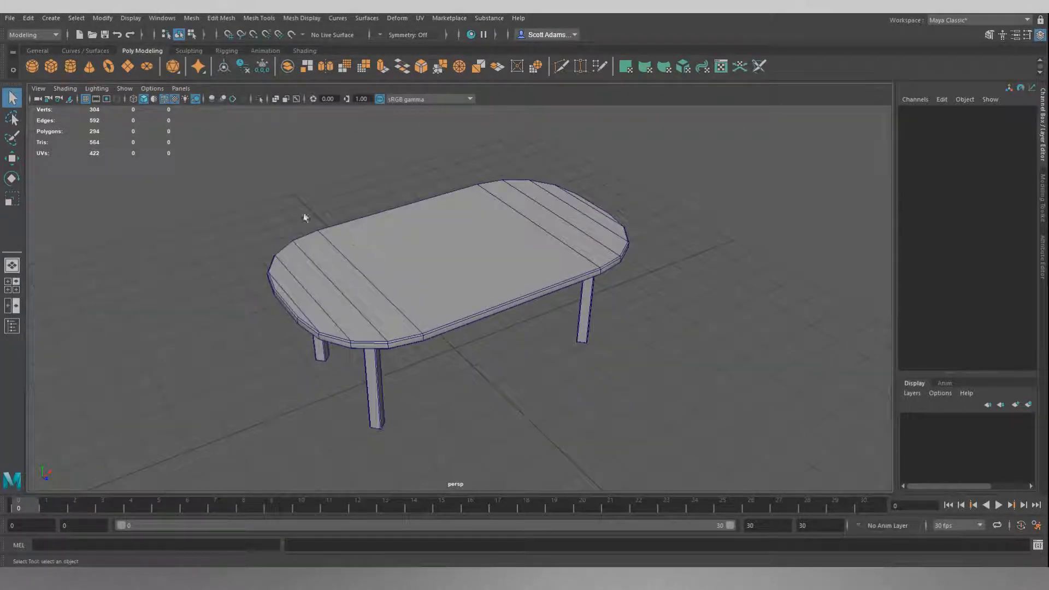
pyautogui.click(165, 99)
# - Move the finished table SM_Table_01 away from the grid centre and deselect it
pyautogui.click(404, 237)
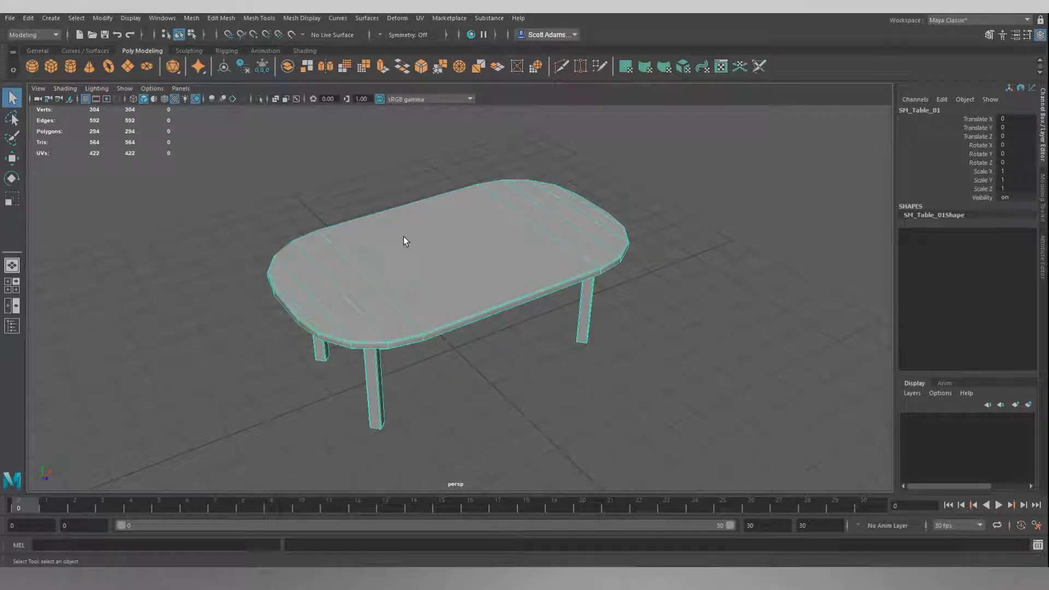
pyautogui.keyDown('alt'); pyautogui.moveTo(516, 363); pyautogui.dragTo(483, 372); pyautogui.keyUp('alt')
pyautogui.keyDown('alt'); pyautogui.moveTo(482, 372); pyautogui.dragTo(458, 369, button='right'); pyautogui.keyUp('alt')
pyautogui.press('w')
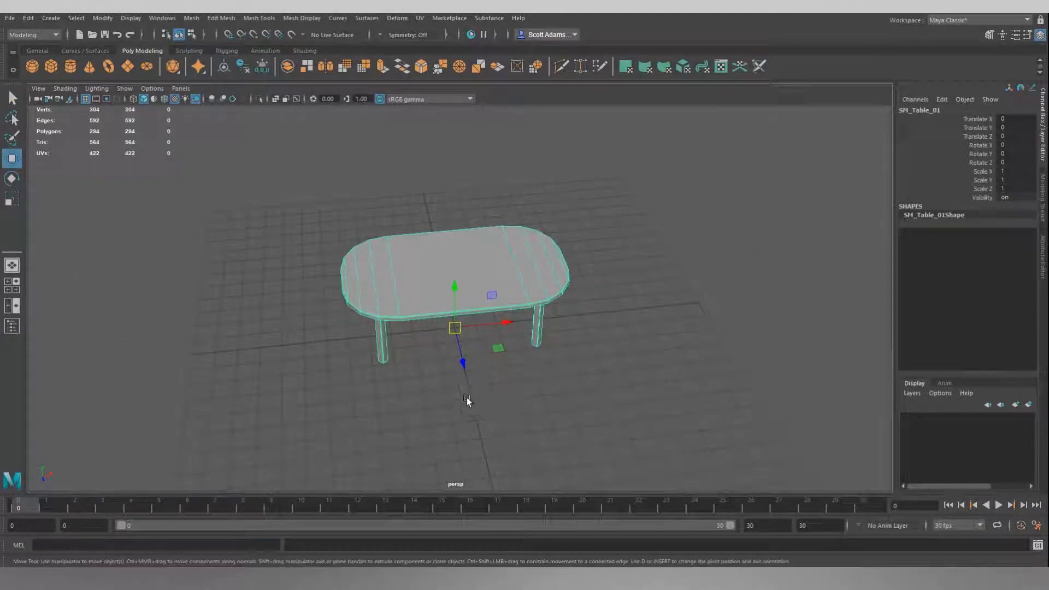
pyautogui.keyDown('alt'); pyautogui.moveTo(492, 330); pyautogui.dragTo(71, 330); pyautogui.keyUp('alt')
pyautogui.keyDown('alt'); pyautogui.moveTo(360, 332); pyautogui.dragTo(408, 300); pyautogui.keyUp('alt')
pyautogui.click(405, 287)
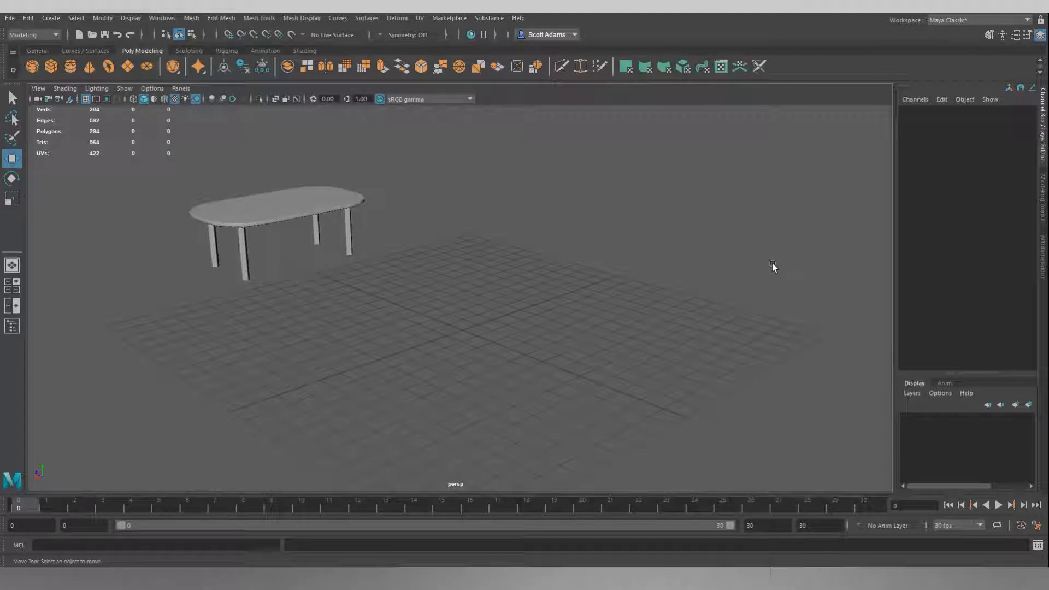
# - Show the Attribute Editor and change the tab direction of its tab group to horizontal
pyautogui.click(1042, 253)
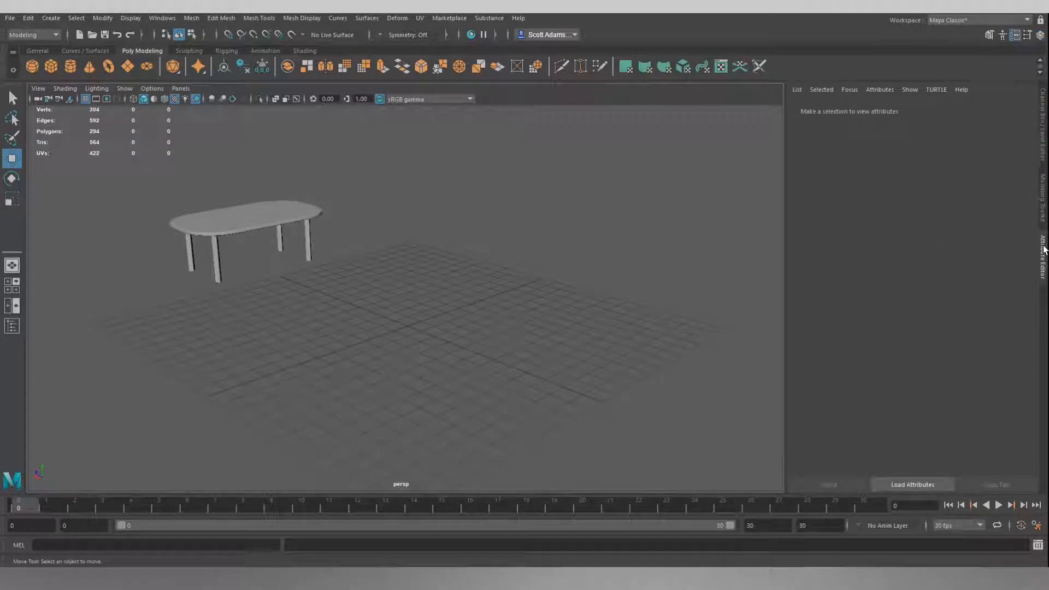
pyautogui.rightClick(1044, 251)
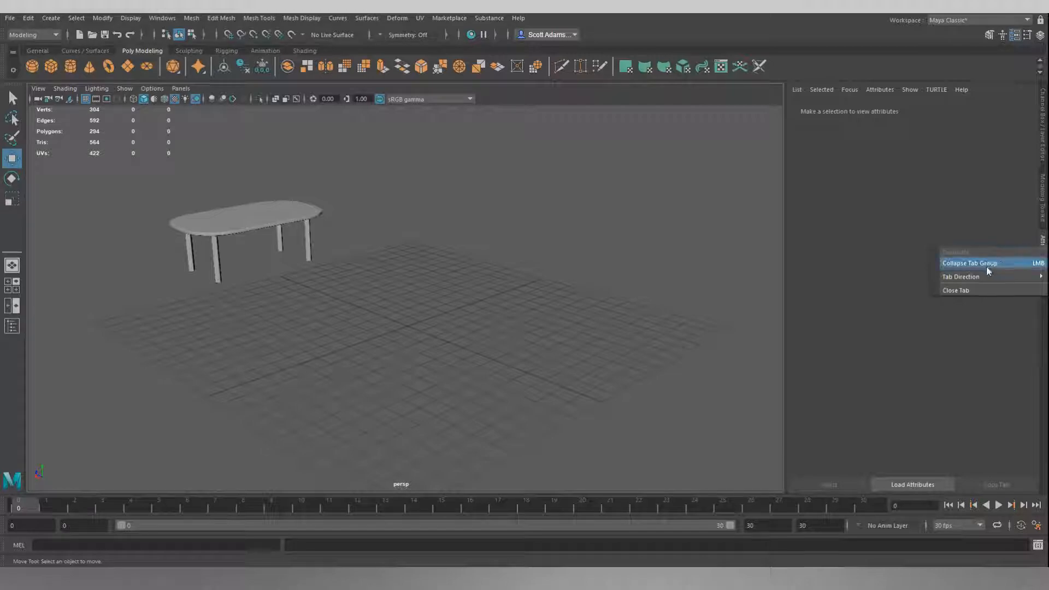
pyautogui.moveTo(977, 277)
pyautogui.click(907, 277)
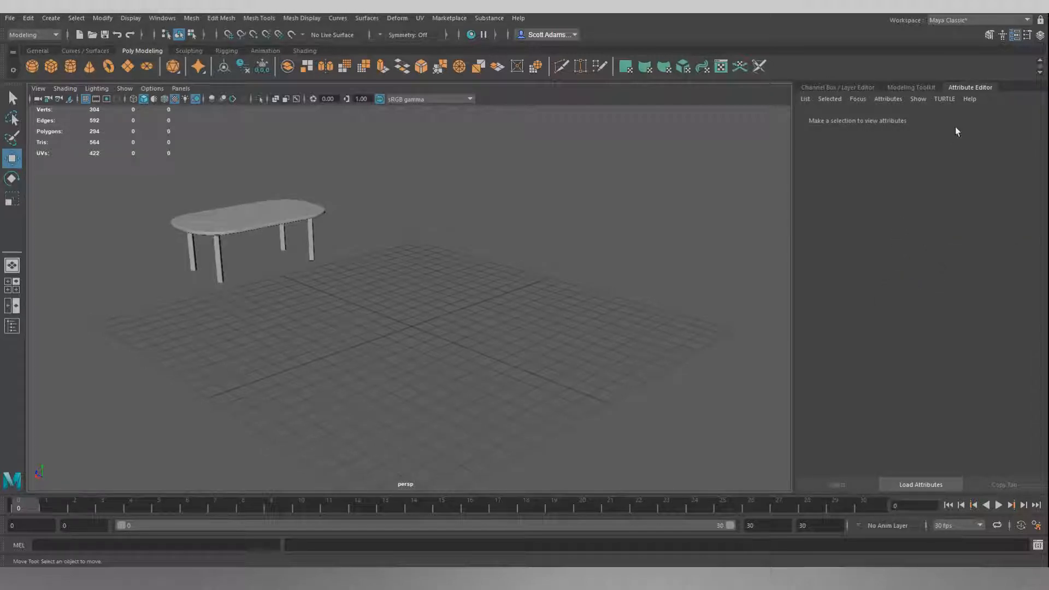
# - Look through the Channel Box and Modeling Toolkit, checking the pane's width, and return to the Attribute Editor
pyautogui.click(862, 87)
pyautogui.moveTo(902, 146); pyautogui.dragTo(784, 146)
pyautogui.click(961, 87)
pyautogui.moveTo(900, 163); pyautogui.dragTo(790, 163)
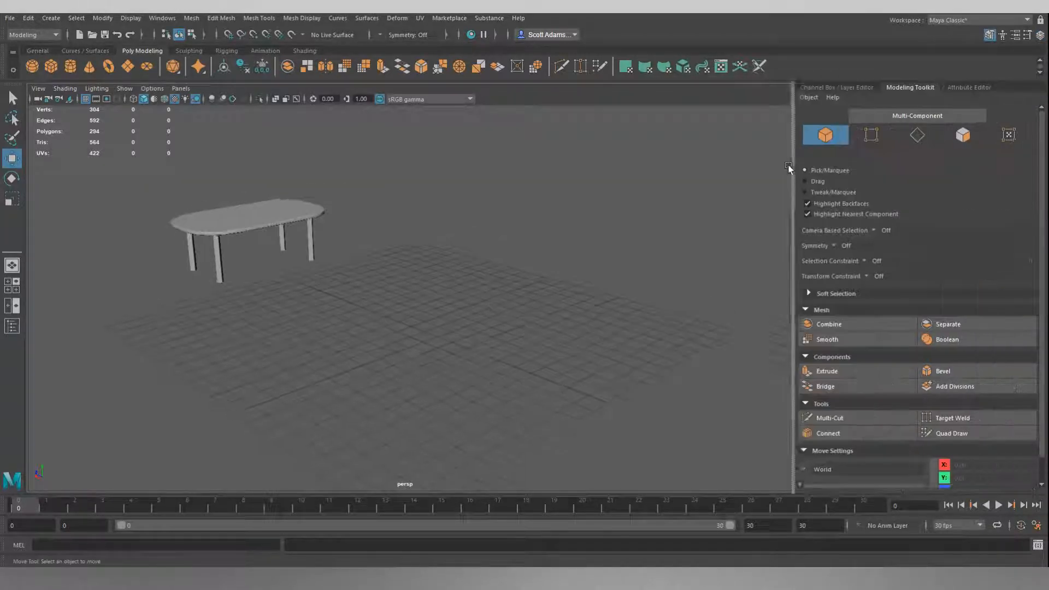
pyautogui.click(966, 88)
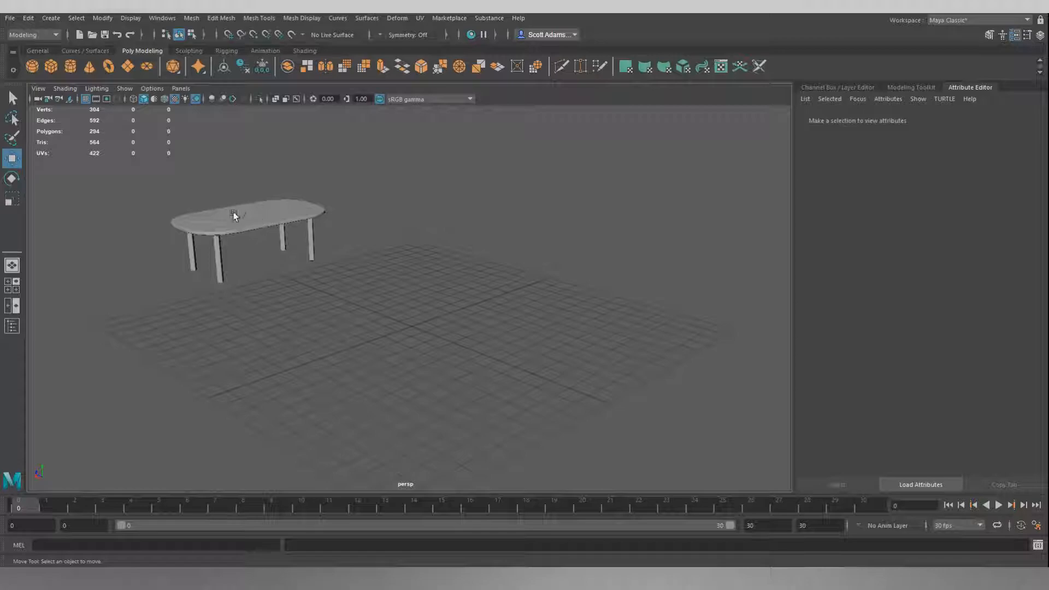
# - Create a polygon cube for the tabletop with width 10, height 0.5 and depth 6
pyautogui.keyDown('alt'); pyautogui.moveTo(254, 261); pyautogui.dragTo(309, 278); pyautogui.keyUp('alt')
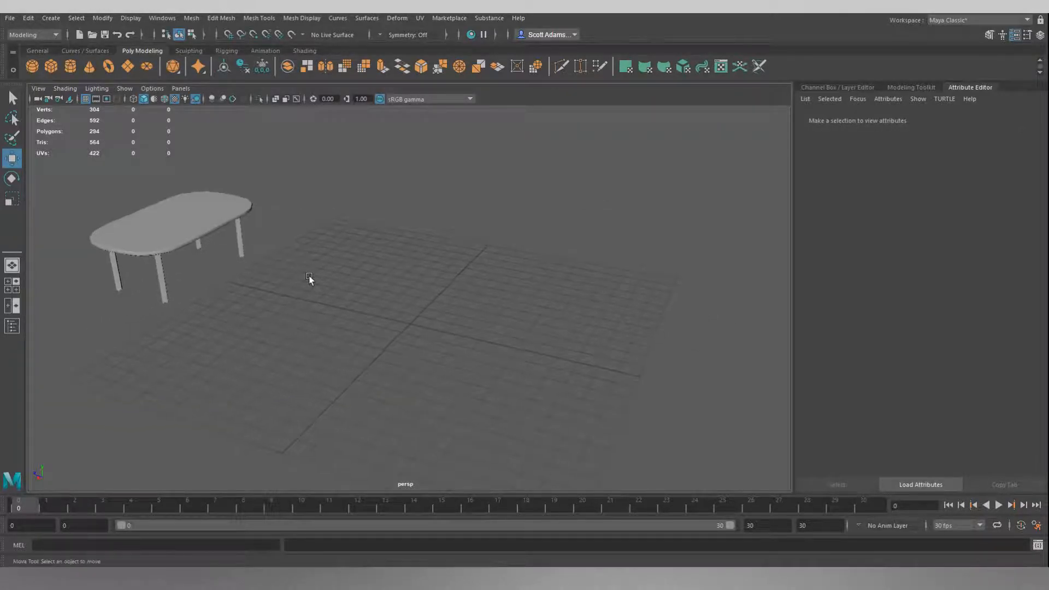
pyautogui.click(52, 66)
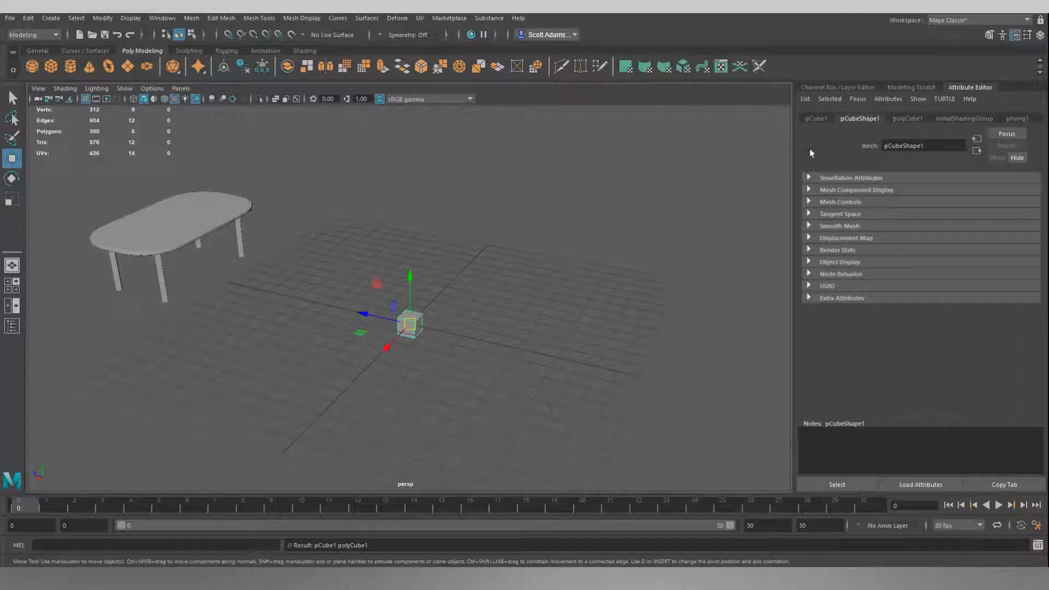
pyautogui.click(909, 118)
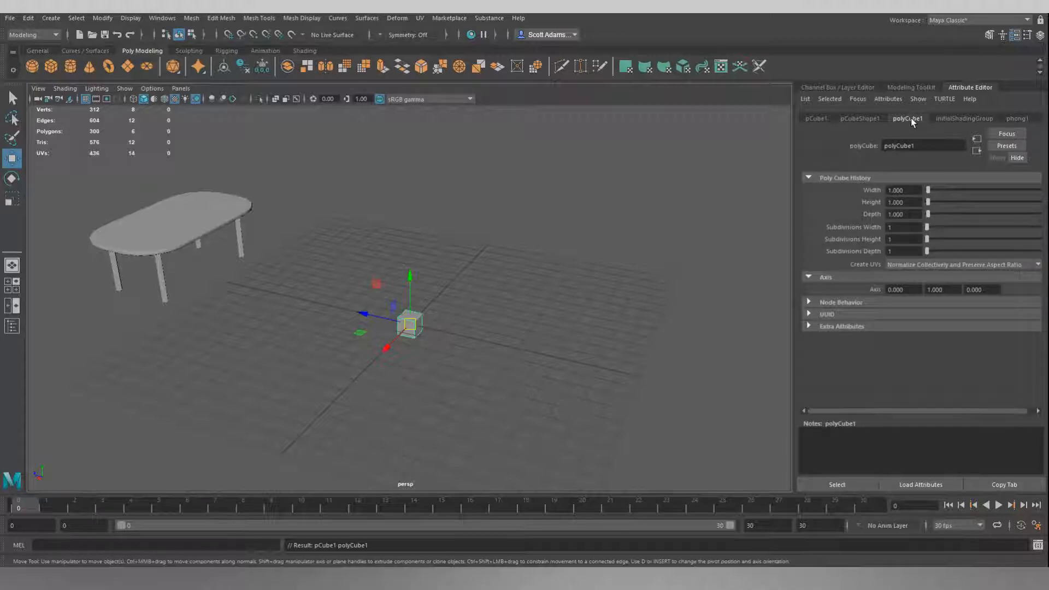
pyautogui.doubleClick(900, 190)
pyautogui.write('10')
pyautogui.press('Return')
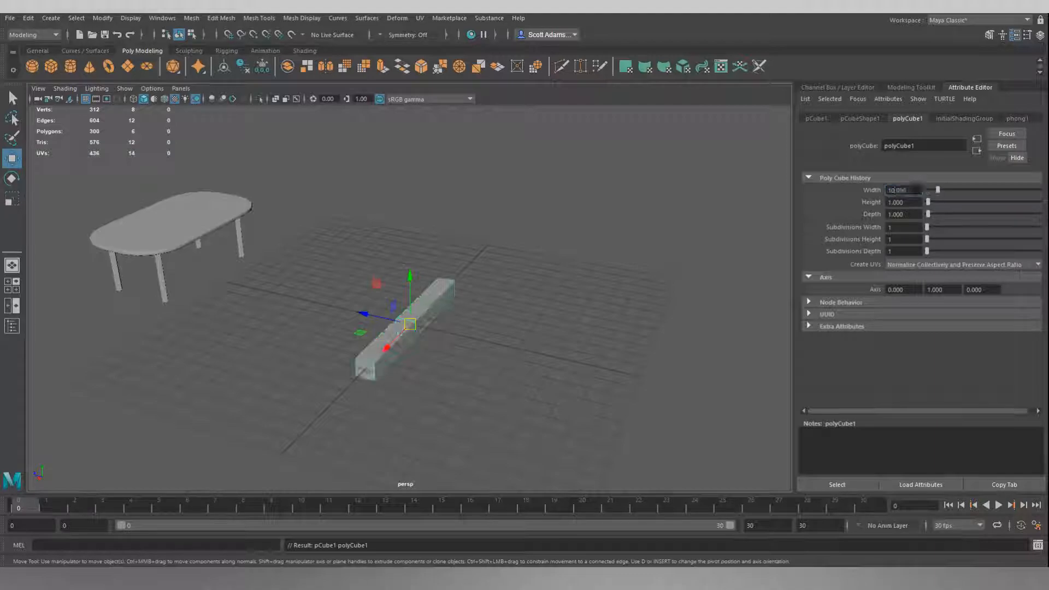
pyautogui.doubleClick(911, 203)
pyautogui.press('Return')
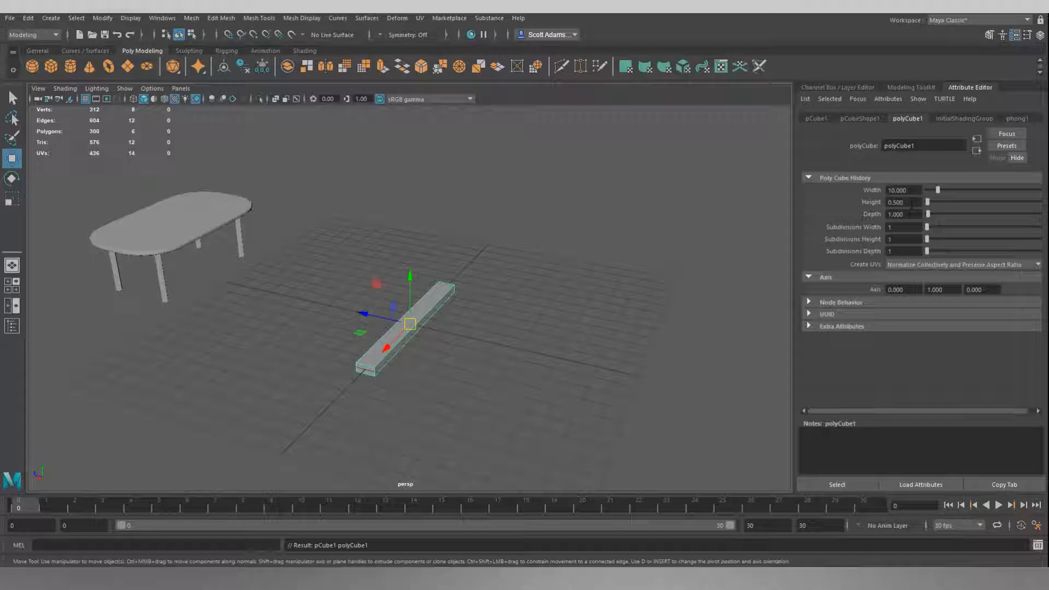
pyautogui.doubleClick(905, 214)
pyautogui.write('6')
pyautogui.press('Return')
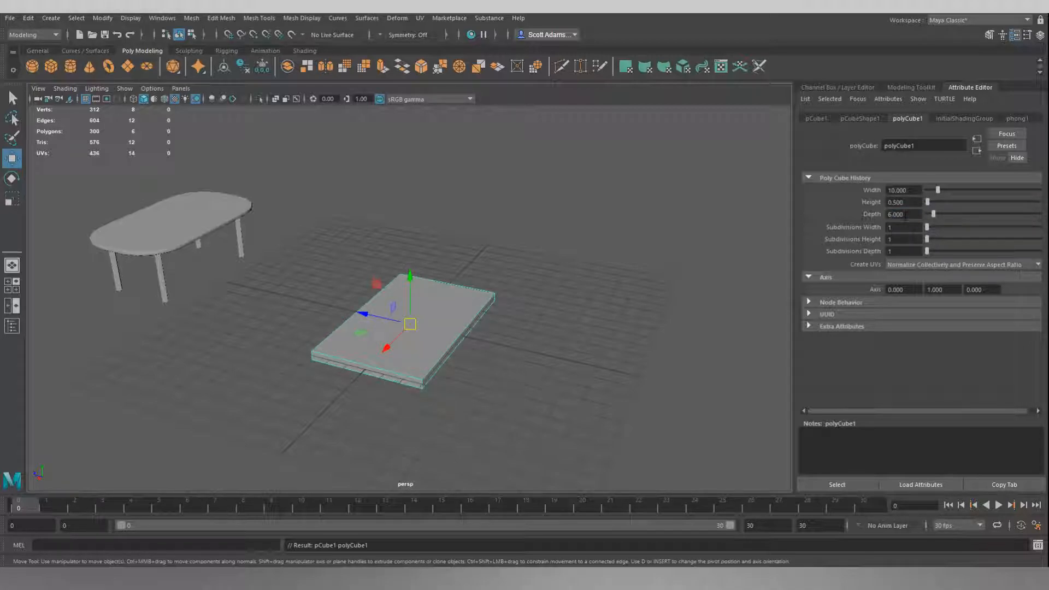
pyautogui.keyDown('alt'); pyautogui.moveTo(516, 271); pyautogui.dragTo(490, 267); pyautogui.keyUp('alt')
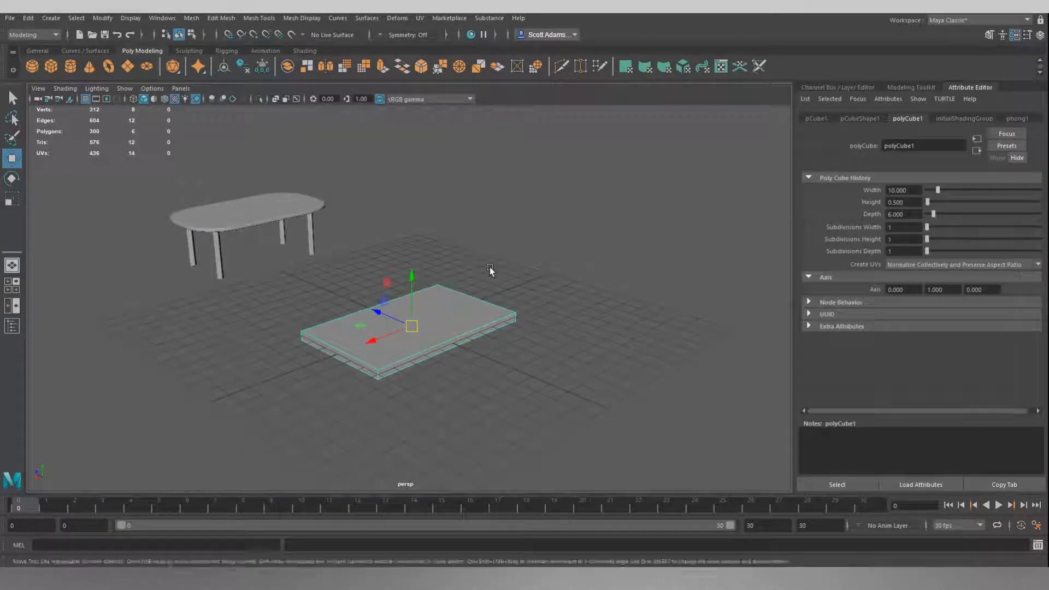
pyautogui.click(504, 267)
pyautogui.keyDown('alt'); pyautogui.moveTo(241, 220); pyautogui.dragTo(257, 232); pyautogui.keyUp('alt')
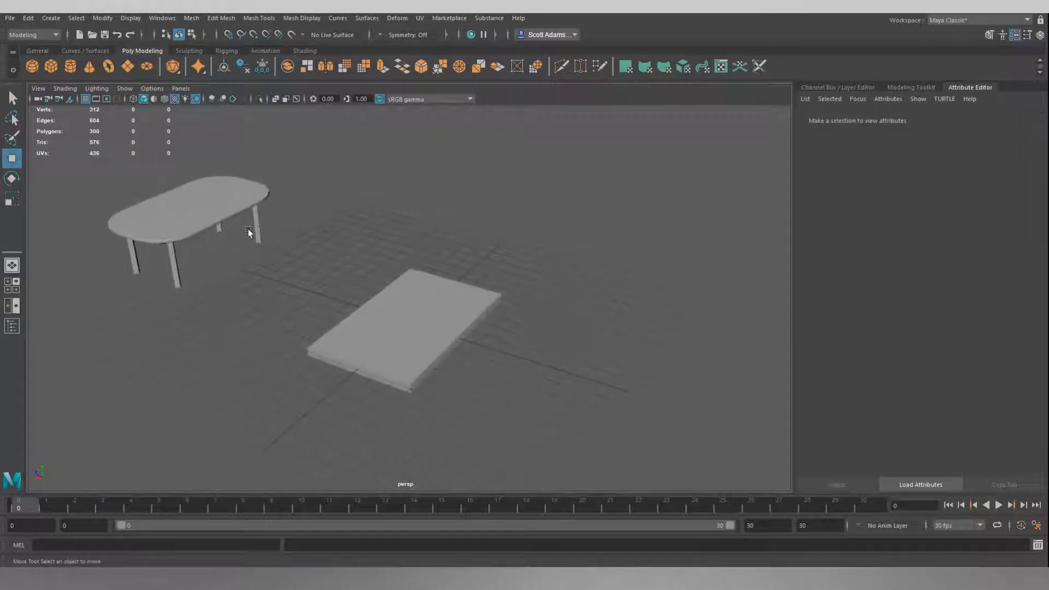
# - Bevel the four vertical corner edges of the tabletop slab
pyautogui.click(395, 293)
pyautogui.keyDown('alt'); pyautogui.moveTo(461, 319); pyautogui.dragTo(523, 210); pyautogui.keyUp('alt')
pyautogui.moveTo(533, 200); pyautogui.dragTo(534, 173, button='right')
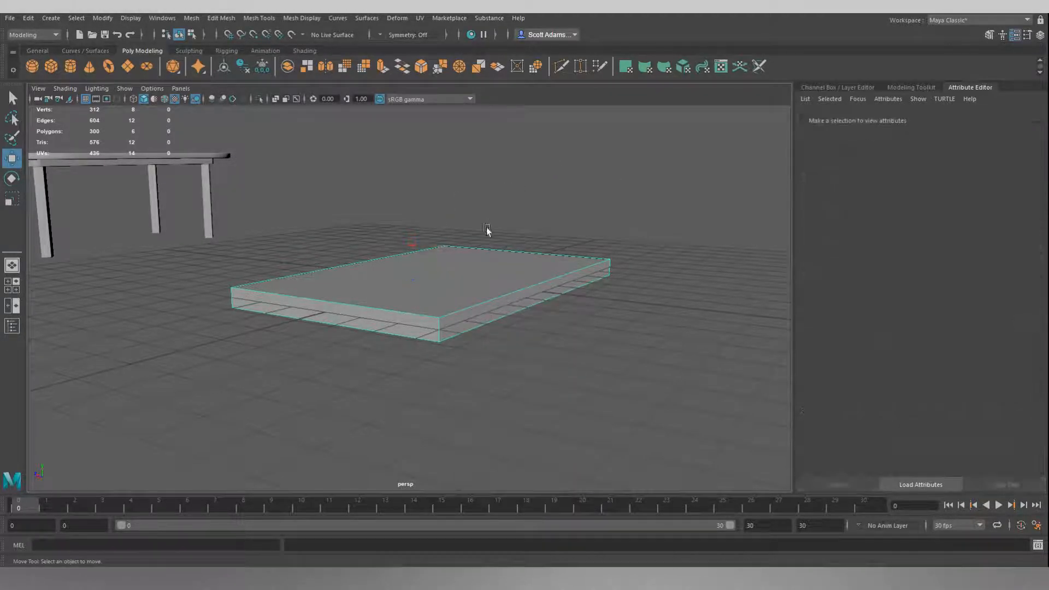
pyautogui.click(439, 328)
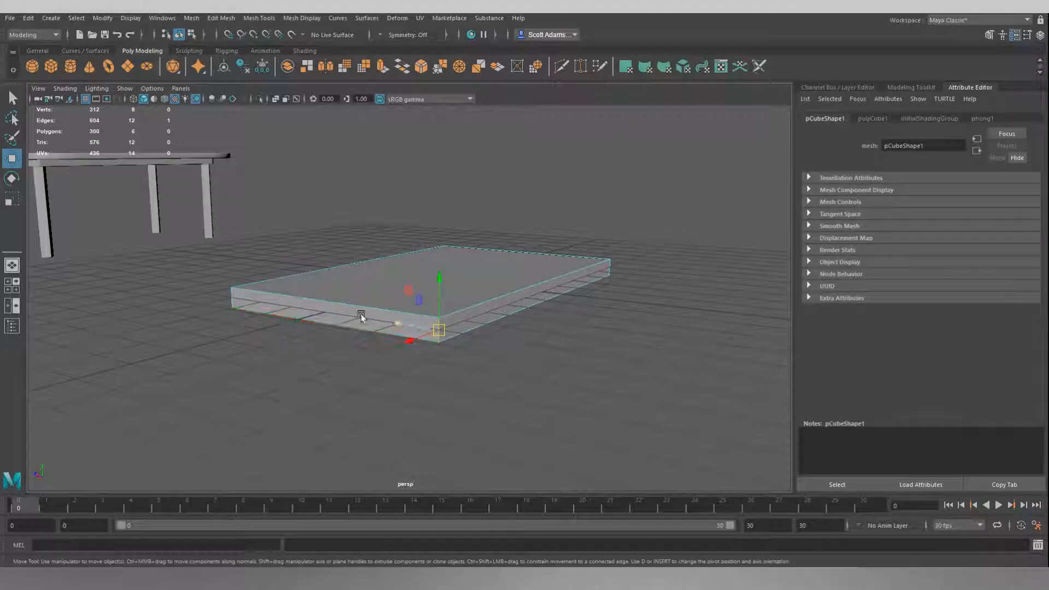
pyautogui.doubleClick(235, 299)
pyautogui.keyDown('alt'); pyautogui.moveTo(684, 278); pyautogui.dragTo(307, 279); pyautogui.keyUp('alt')
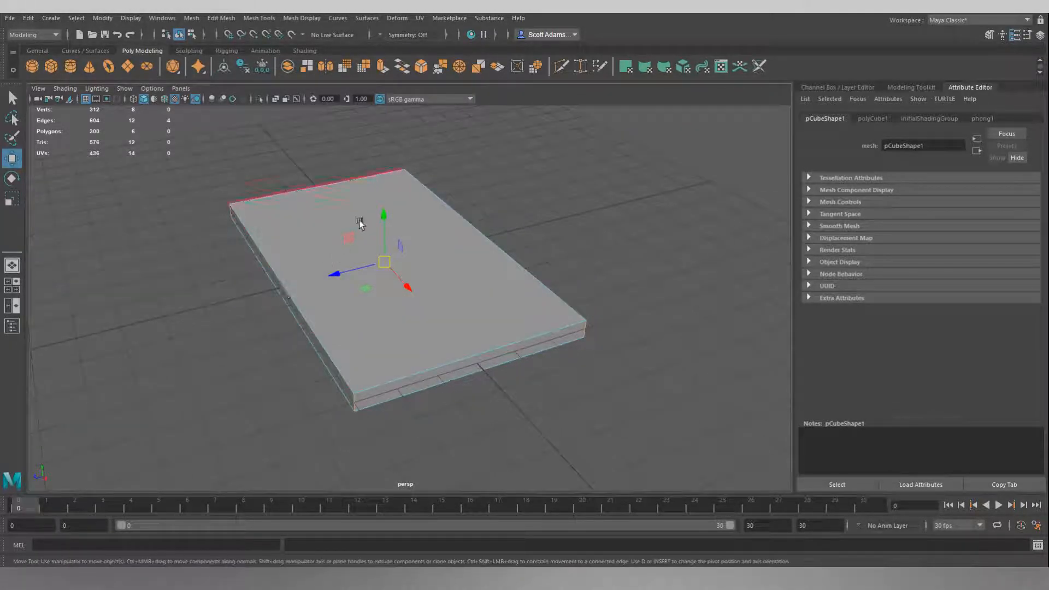
pyautogui.keyDown('alt'); pyautogui.moveTo(522, 192); pyautogui.dragTo(404, 178); pyautogui.keyUp('alt')
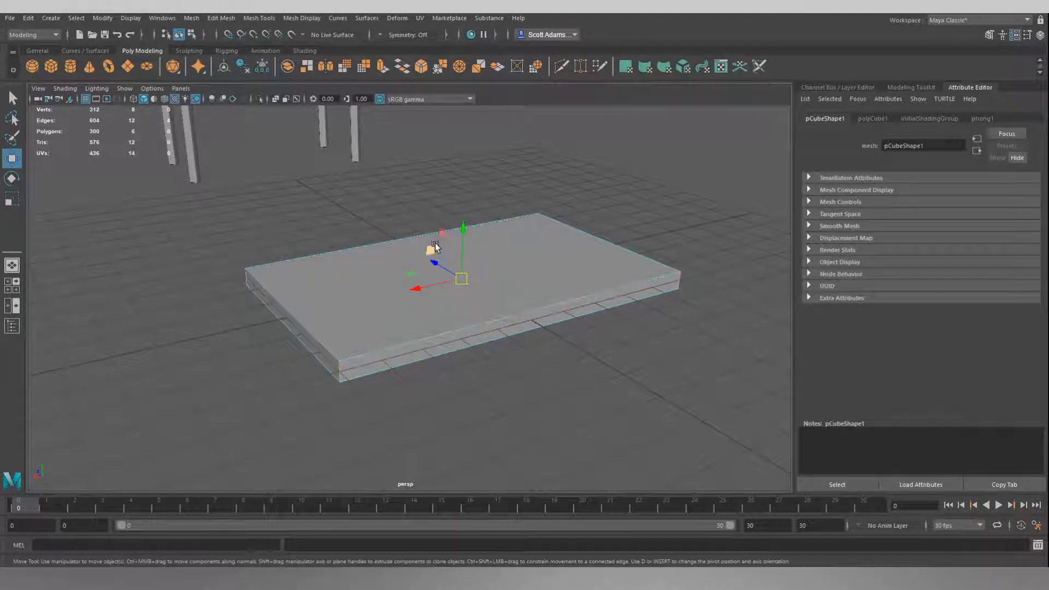
pyautogui.click(421, 66)
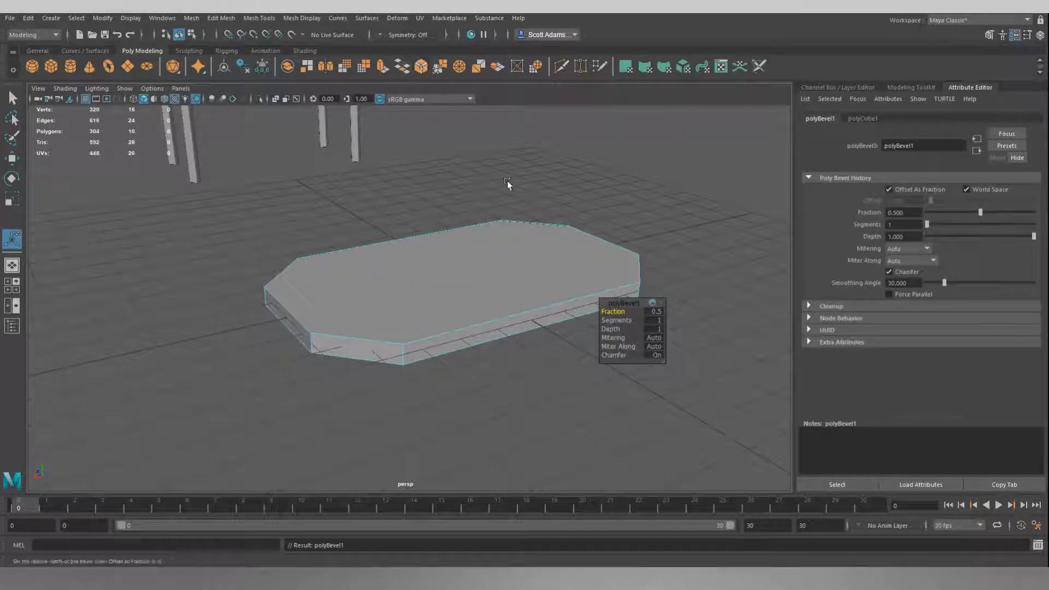
pyautogui.moveTo(493, 171)
pyautogui.keyDown('alt'); pyautogui.mouseDown()
pyautogui.moveTo(491, 222)
pyautogui.moveTo(473, 181)
pyautogui.moveTo(583, 171)
pyautogui.moveTo(501, 178)
pyautogui.mouseUp(); pyautogui.keyUp('alt')
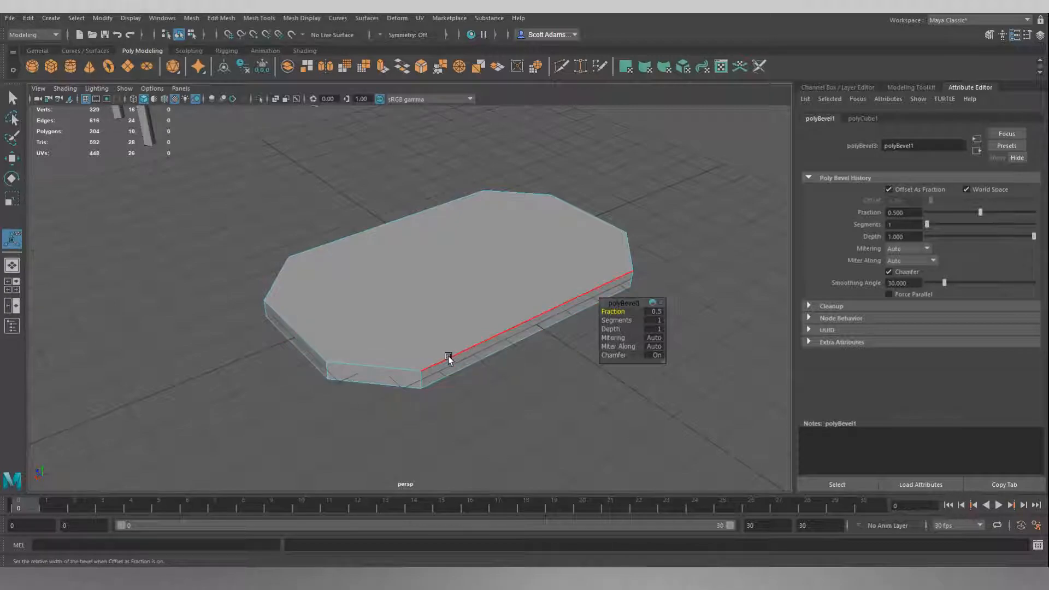
pyautogui.keyDown('alt'); pyautogui.moveTo(448, 357); pyautogui.dragTo(496, 368); pyautogui.keyUp('alt')
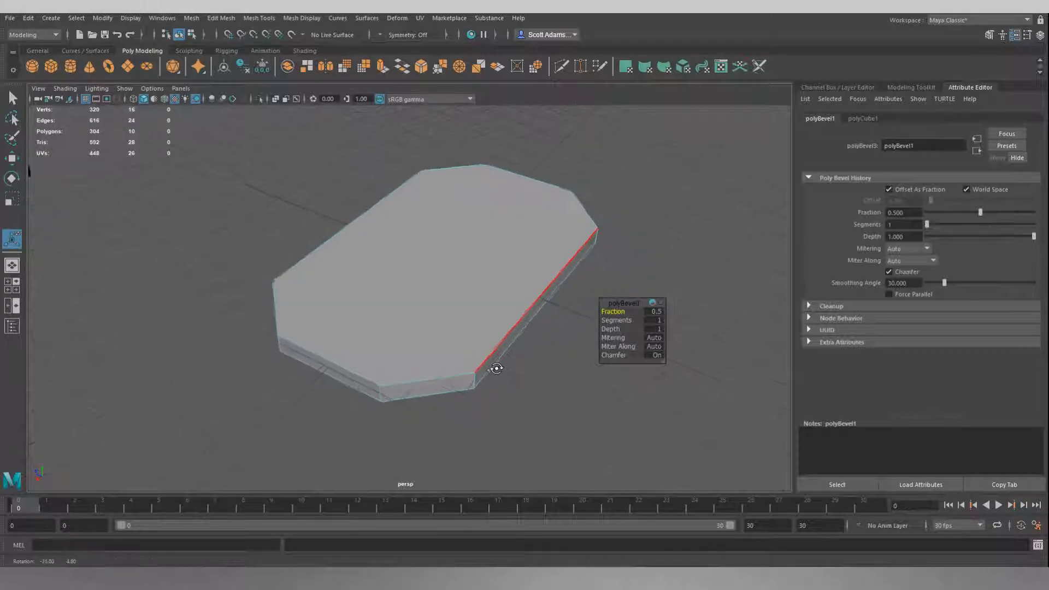
# - Set the corner bevel's fraction to 0.75 and its segments to 4, and deselect the slab
pyautogui.click(658, 310)
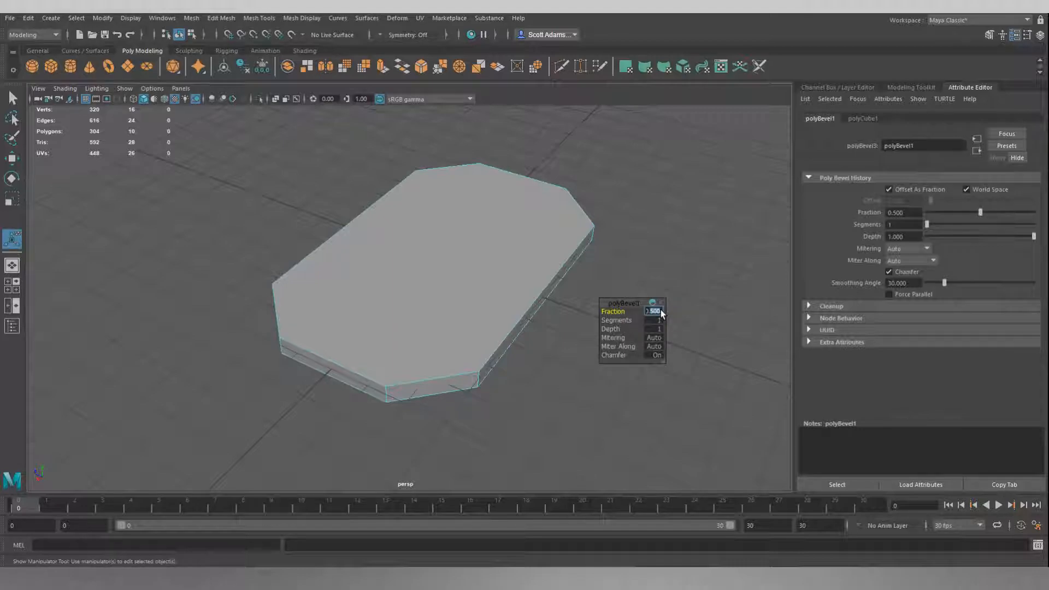
pyautogui.write('0.75')
pyautogui.press('Return')
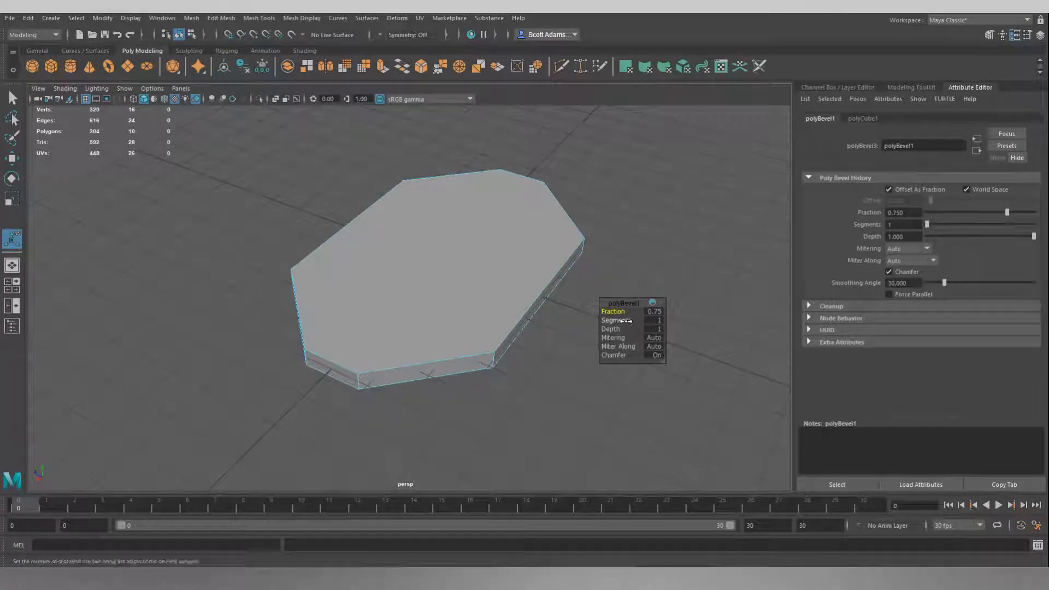
pyautogui.click(659, 322)
pyautogui.write('4')
pyautogui.press('Return')
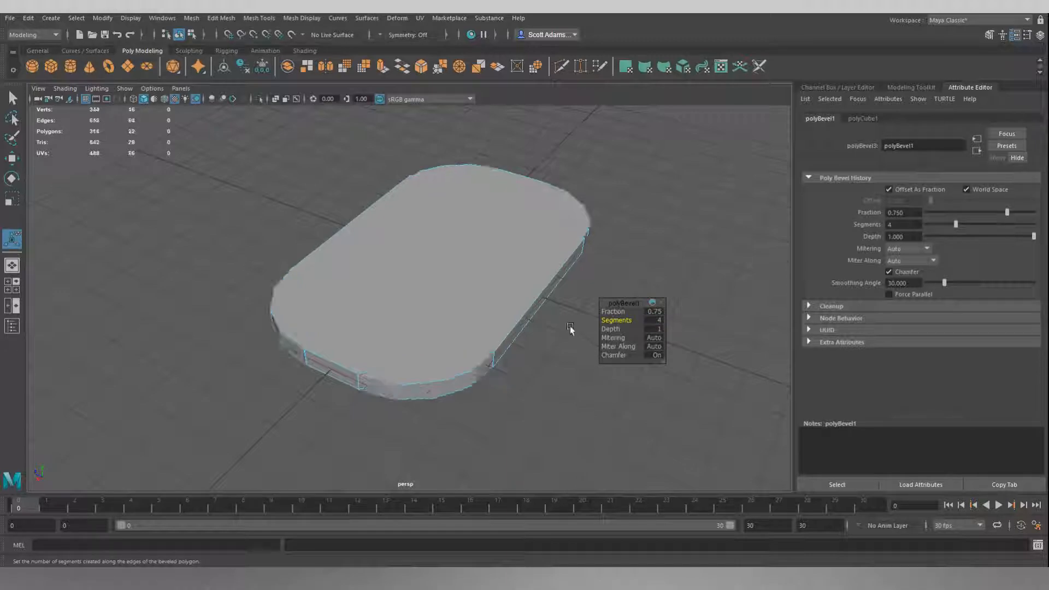
pyautogui.keyDown('alt'); pyautogui.moveTo(568, 327); pyautogui.dragTo(444, 304); pyautogui.keyUp('alt')
pyautogui.keyDown('alt'); pyautogui.moveTo(454, 362); pyautogui.dragTo(583, 422); pyautogui.keyUp('alt')
pyautogui.keyDown('alt'); pyautogui.moveTo(555, 410); pyautogui.dragTo(477, 395); pyautogui.keyUp('alt')
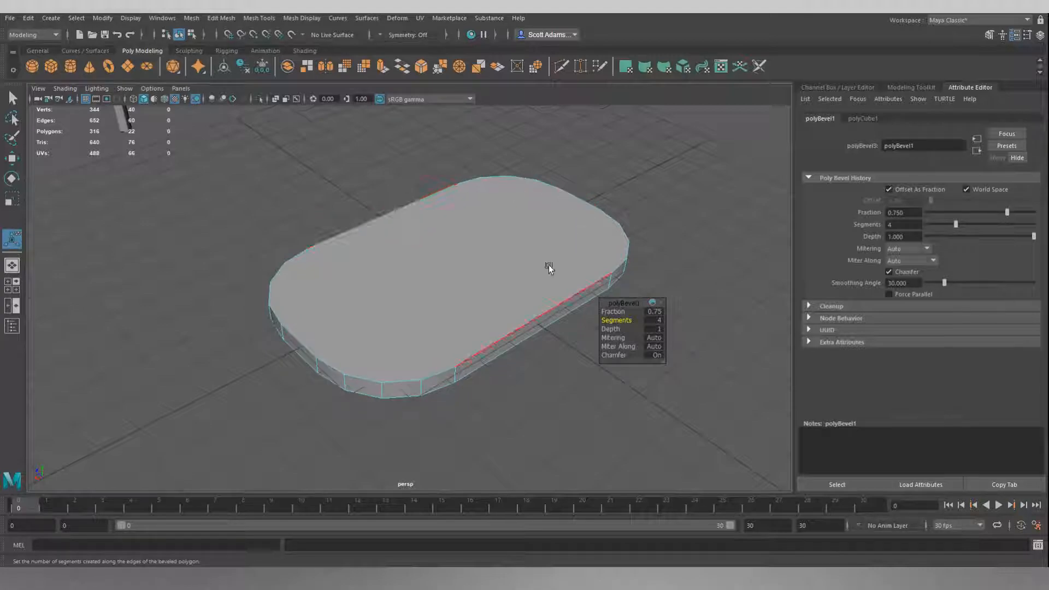
pyautogui.click(684, 205)
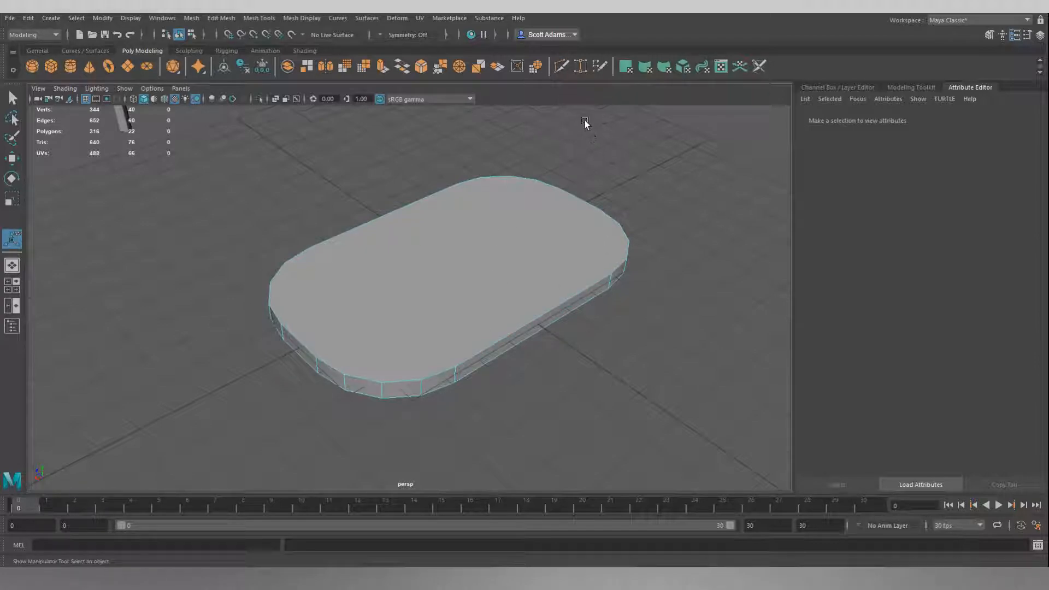
# - Multi-Cut four parallel edges across one rounded end of the top face, joining the opposite bevel vertices
pyautogui.click(558, 65)
pyautogui.keyDown('alt'); pyautogui.moveTo(639, 167); pyautogui.dragTo(562, 162); pyautogui.keyUp('alt')
pyautogui.keyDown('alt'); pyautogui.moveTo(628, 226); pyautogui.dragTo(479, 239); pyautogui.keyUp('alt')
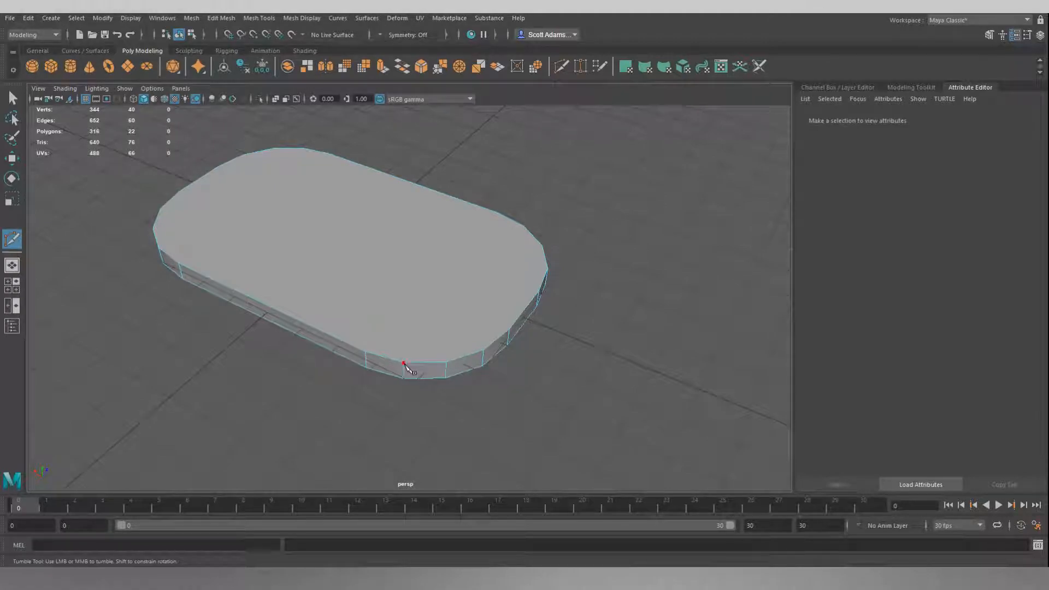
pyautogui.click(367, 354)
pyautogui.click(523, 226)
pyautogui.click(404, 364)
pyautogui.click(446, 363)
pyautogui.click(548, 268)
pyautogui.click(482, 350)
# - Multi-Cut four matching edges across the other rounded end of the top face between opposite bevel vertices
pyautogui.keyDown('alt'); pyautogui.moveTo(590, 378); pyautogui.dragTo(677, 363); pyautogui.keyUp('alt')
pyautogui.keyDown('alt'); pyautogui.moveTo(513, 361); pyautogui.dragTo(613, 356, button='middle'); pyautogui.keyUp('alt')
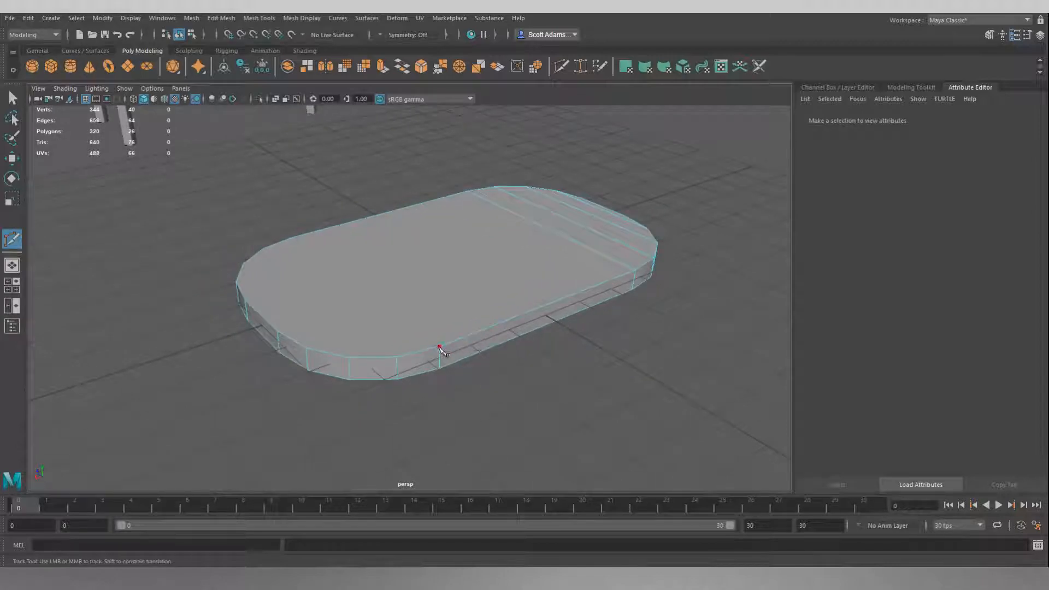
pyautogui.keyDown('alt'); pyautogui.moveTo(437, 349); pyautogui.dragTo(491, 312); pyautogui.keyUp('alt')
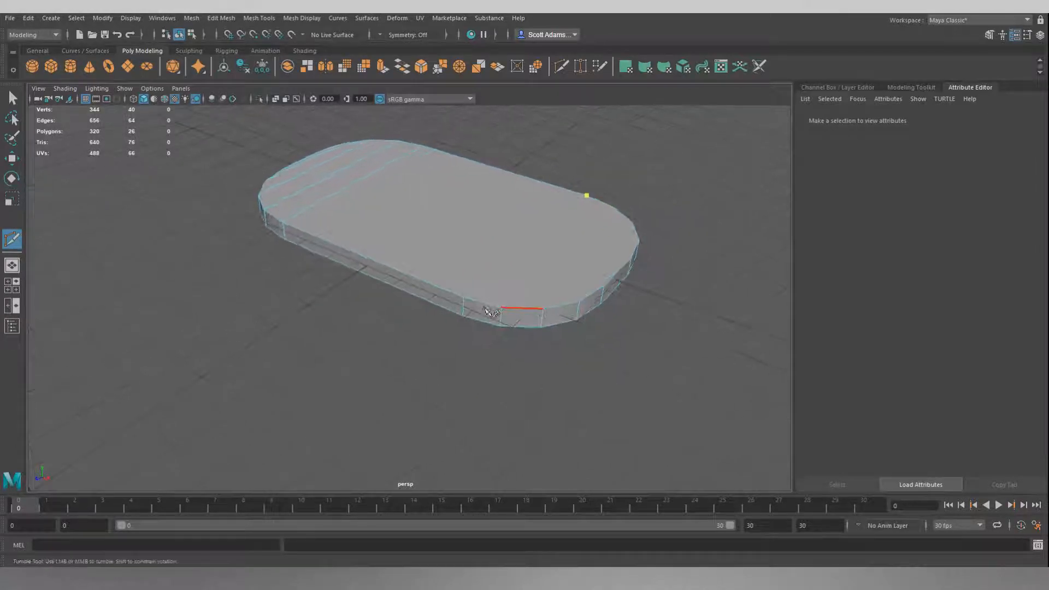
pyautogui.click(464, 298)
pyautogui.press('Return')
pyautogui.click(501, 307)
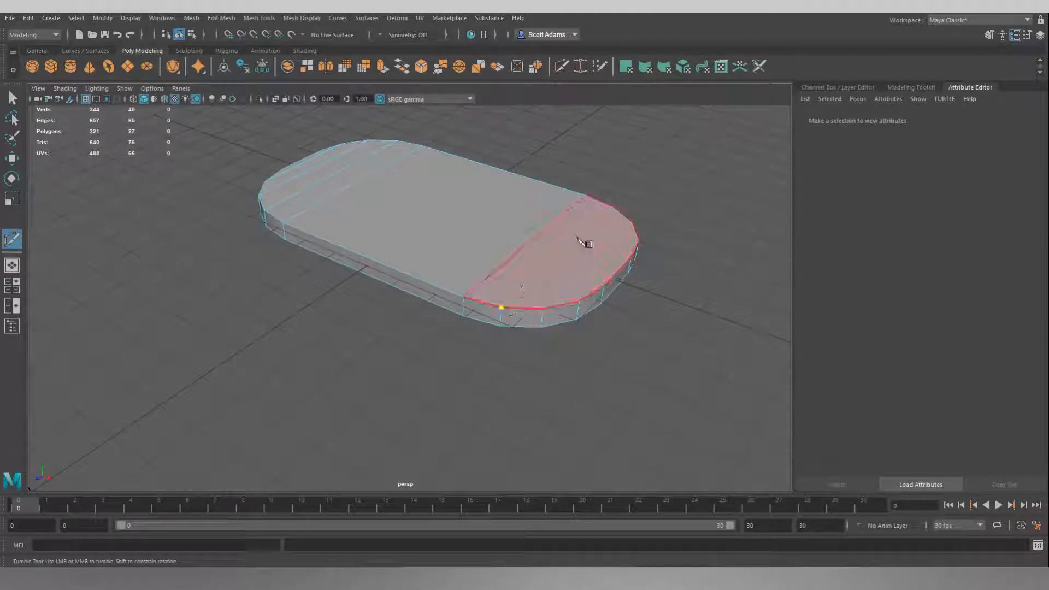
pyautogui.click(632, 222)
pyautogui.click(543, 310)
pyautogui.press('Return')
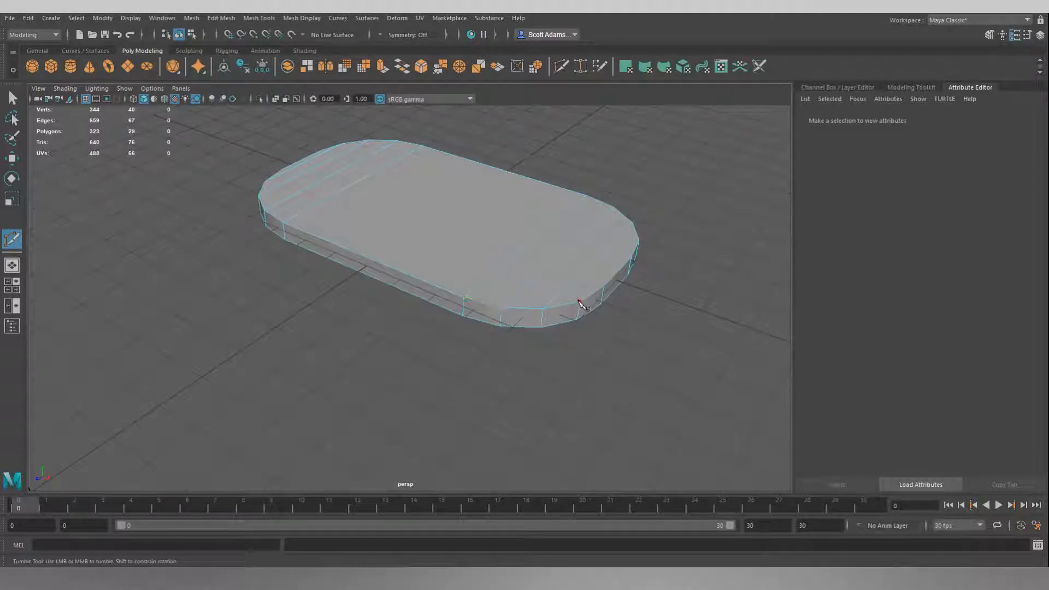
pyautogui.click(578, 301)
pyautogui.keyDown('alt'); pyautogui.moveTo(693, 260); pyautogui.dragTo(713, 183); pyautogui.keyUp('alt')
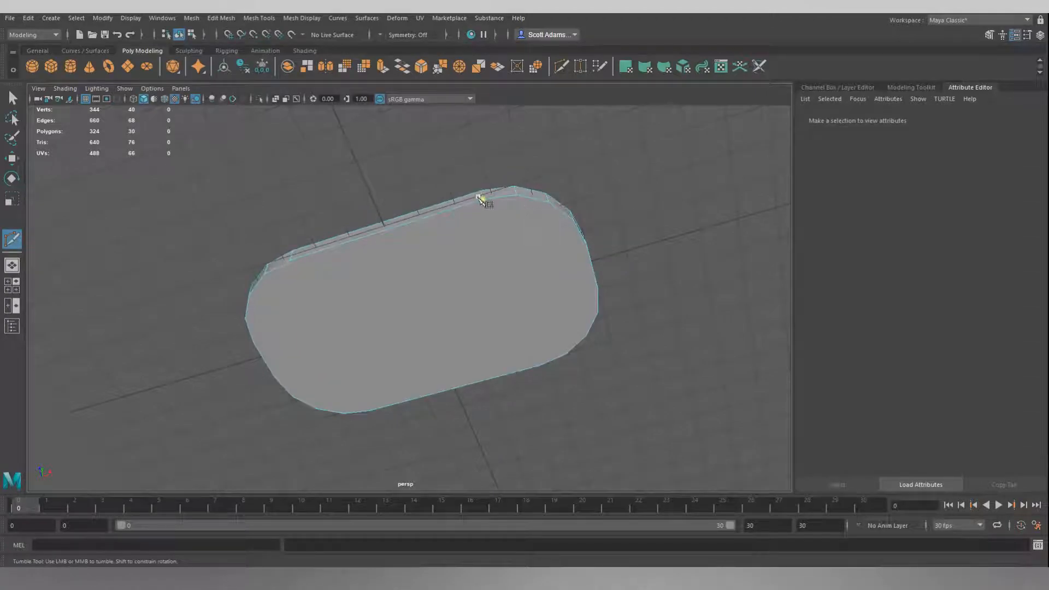
# - Multi-Cut four parallel edges across one rounded end of the slab's underside, joining the opposite bevel vertices
pyautogui.click(483, 200)
pyautogui.keyDown('alt'); pyautogui.moveTo(641, 314); pyautogui.dragTo(473, 338); pyautogui.keyUp('alt')
pyautogui.click(417, 136)
pyautogui.press('Return')
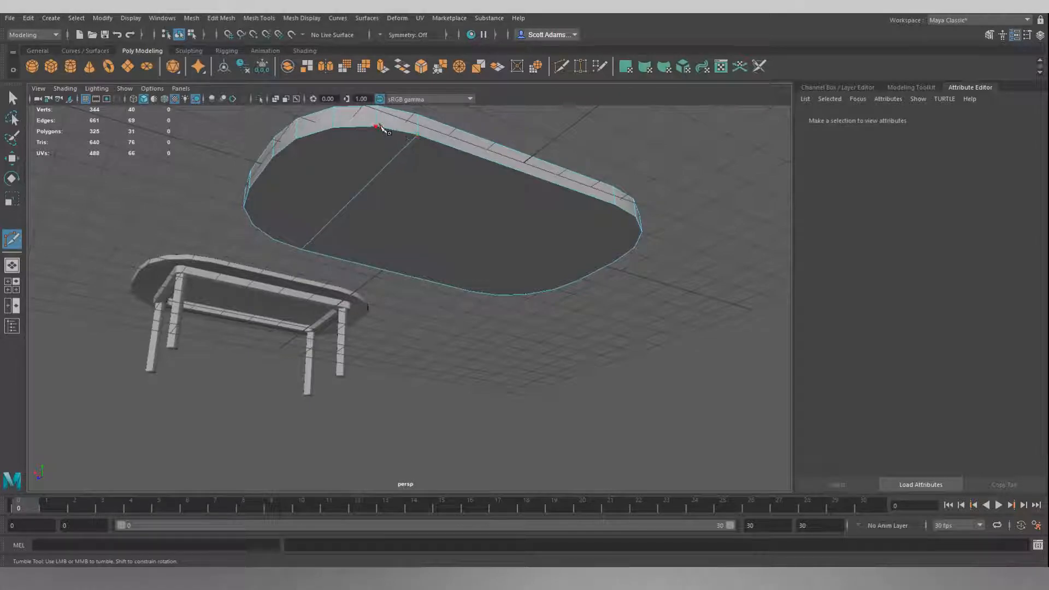
pyautogui.keyDown('alt'); pyautogui.moveTo(382, 129); pyautogui.dragTo(461, 184); pyautogui.keyUp('alt')
pyautogui.click(460, 188)
pyautogui.press('Return')
pyautogui.keyDown('alt'); pyautogui.moveTo(541, 215); pyautogui.dragTo(410, 176); pyautogui.keyUp('alt')
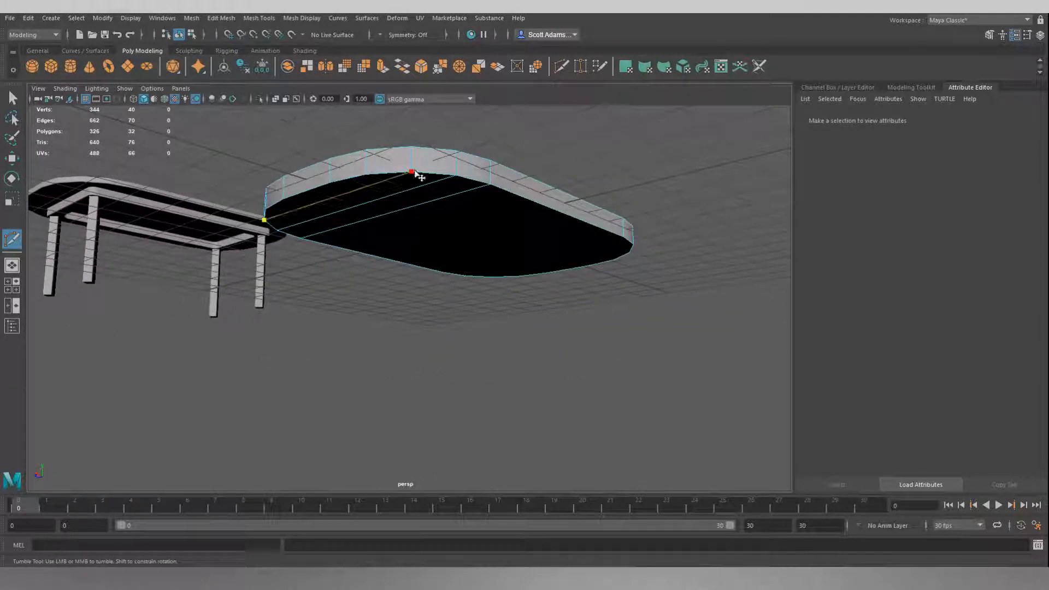
pyautogui.click(414, 172)
pyautogui.press('Return')
pyautogui.keyDown('alt'); pyautogui.moveTo(377, 217); pyautogui.dragTo(503, 196); pyautogui.keyUp('alt')
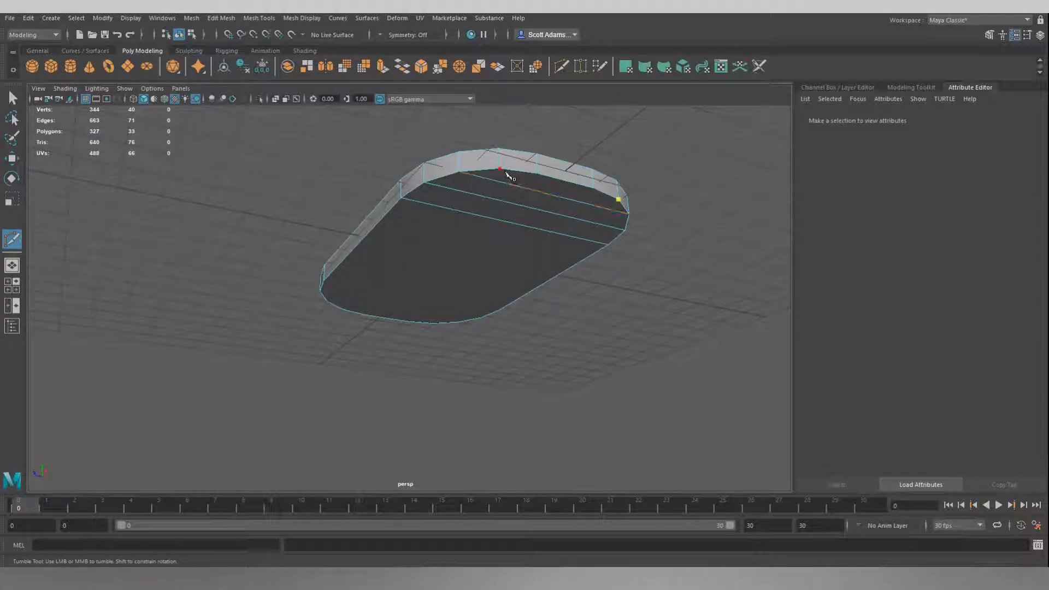
# - Multi-Cut four matching edges across the other rounded end of the underside, and leave the Multi-Cut tool
pyautogui.moveTo(445, 199)
pyautogui.keyDown('alt'); pyautogui.mouseDown()
pyautogui.moveTo(421, 183)
pyautogui.moveTo(382, 206)
pyautogui.moveTo(534, 206)
pyautogui.moveTo(464, 219)
pyautogui.moveTo(433, 209)
pyautogui.mouseUp(); pyautogui.keyUp('alt')
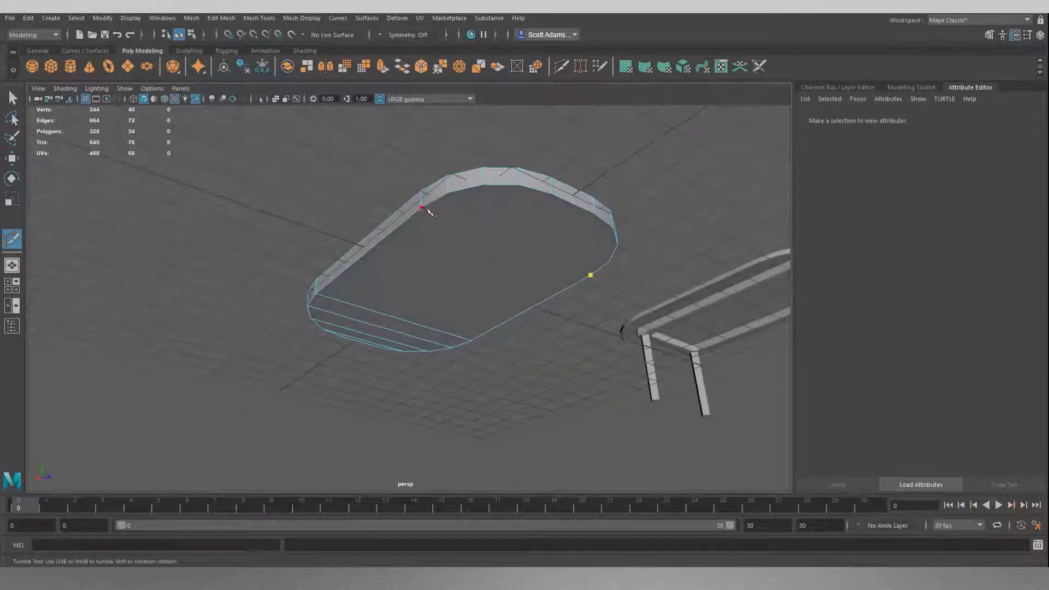
pyautogui.click(430, 211)
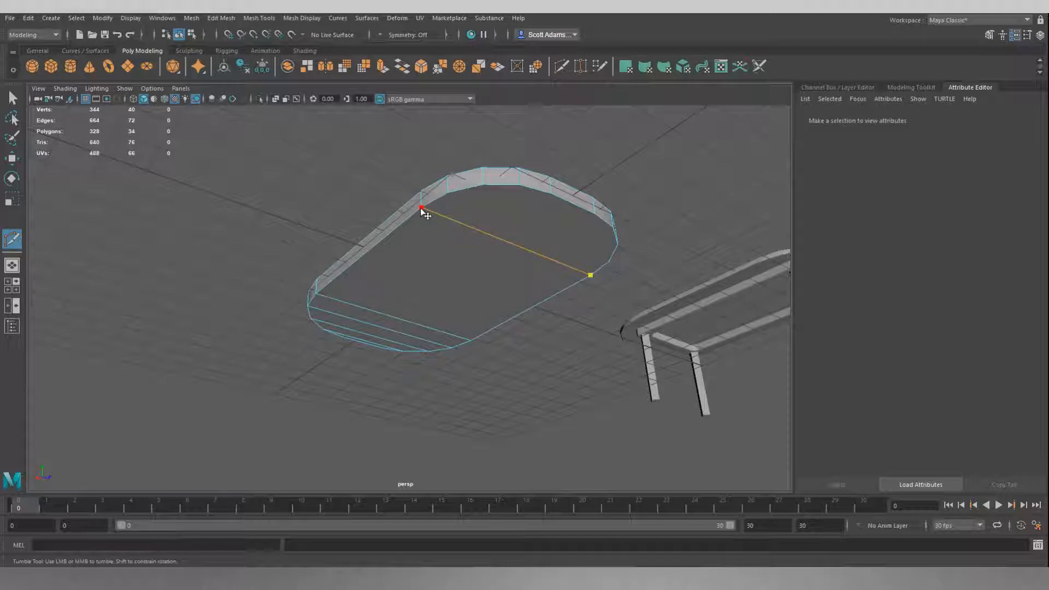
pyautogui.click(448, 193)
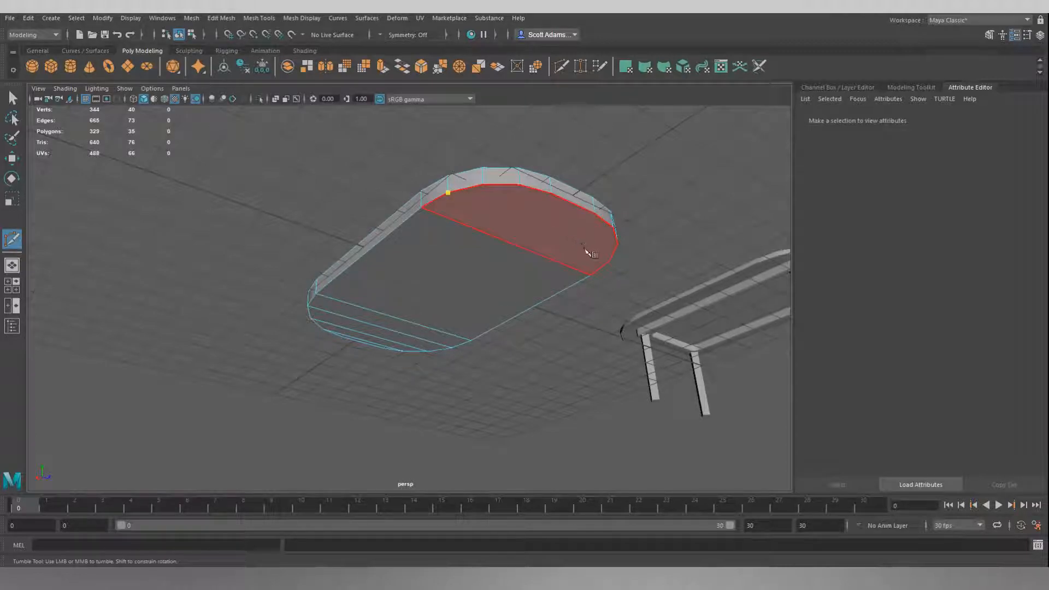
pyautogui.click(611, 260)
pyautogui.click(616, 243)
pyautogui.click(484, 186)
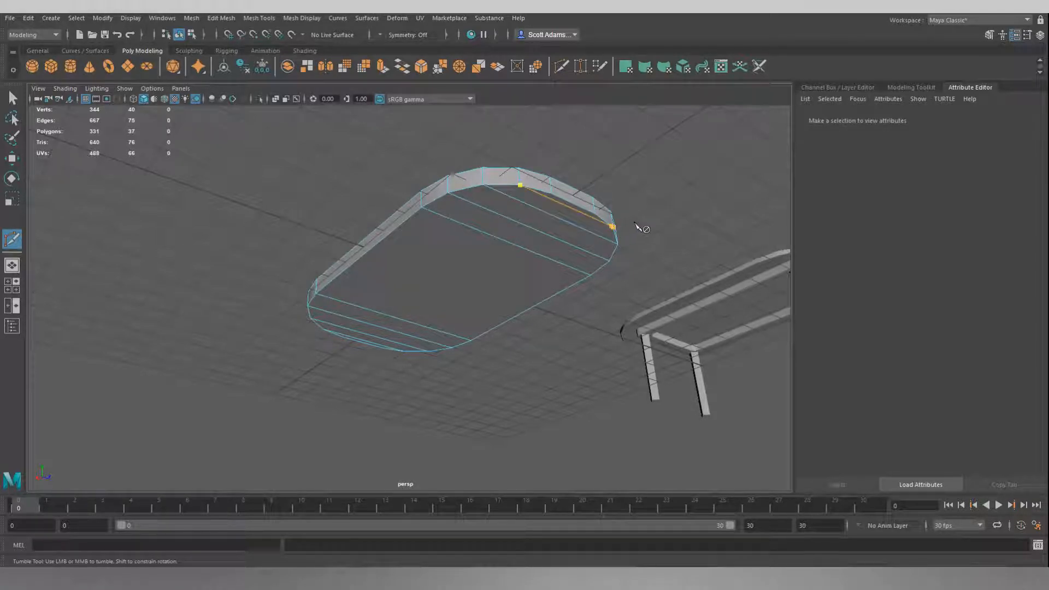
pyautogui.keyDown('alt'); pyautogui.moveTo(638, 225); pyautogui.dragTo(584, 284); pyautogui.keyUp('alt')
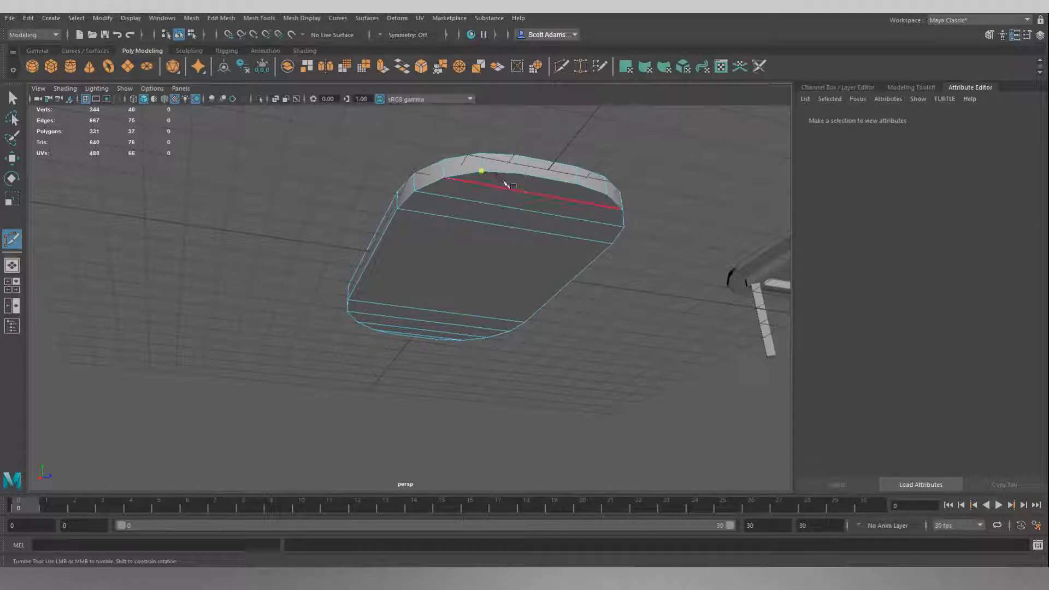
pyautogui.click(607, 195)
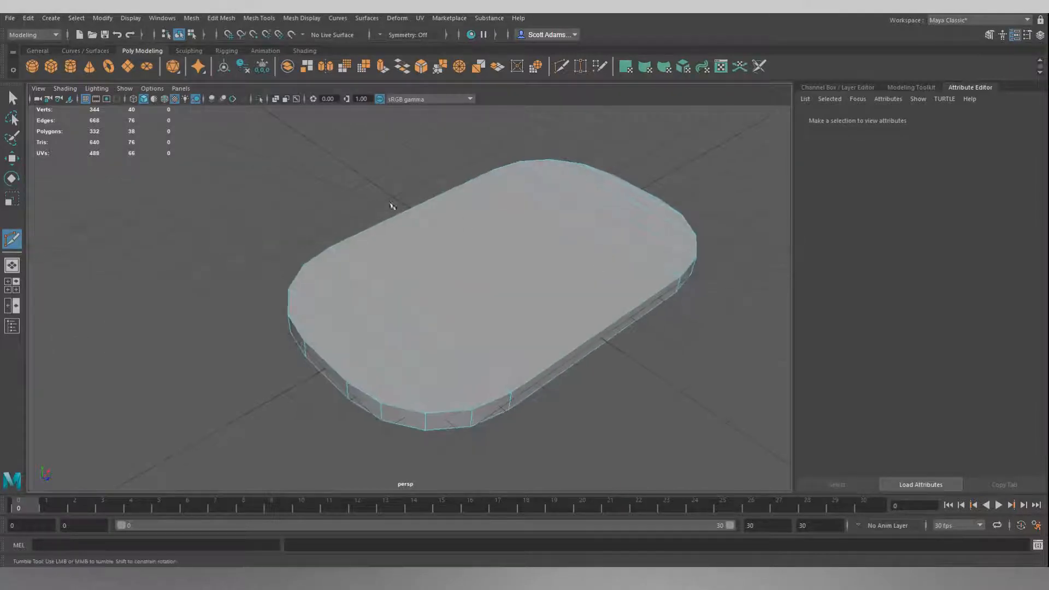
pyautogui.click(563, 67)
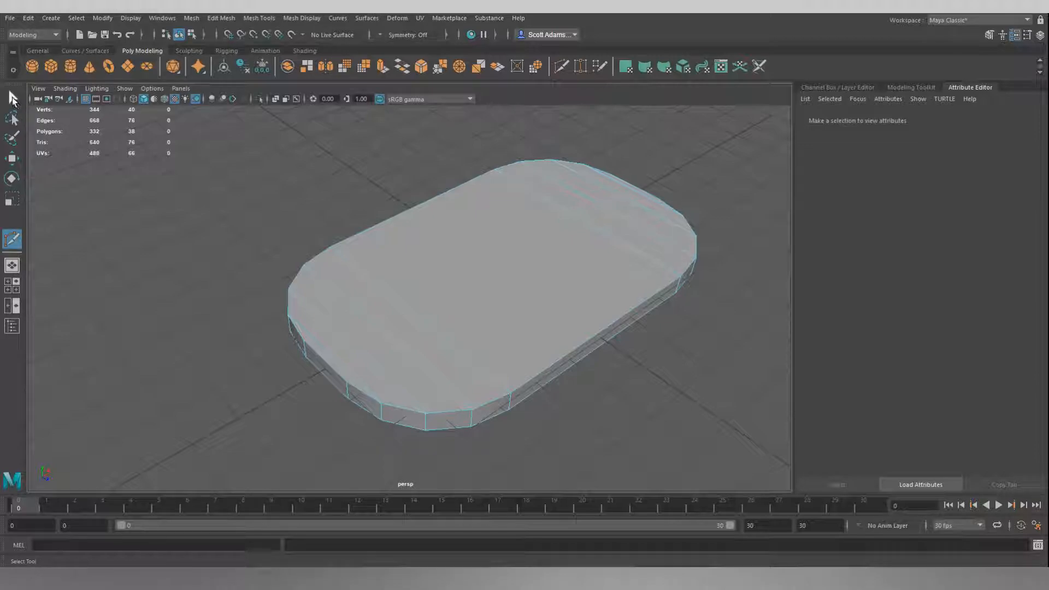
pyautogui.click(13, 100)
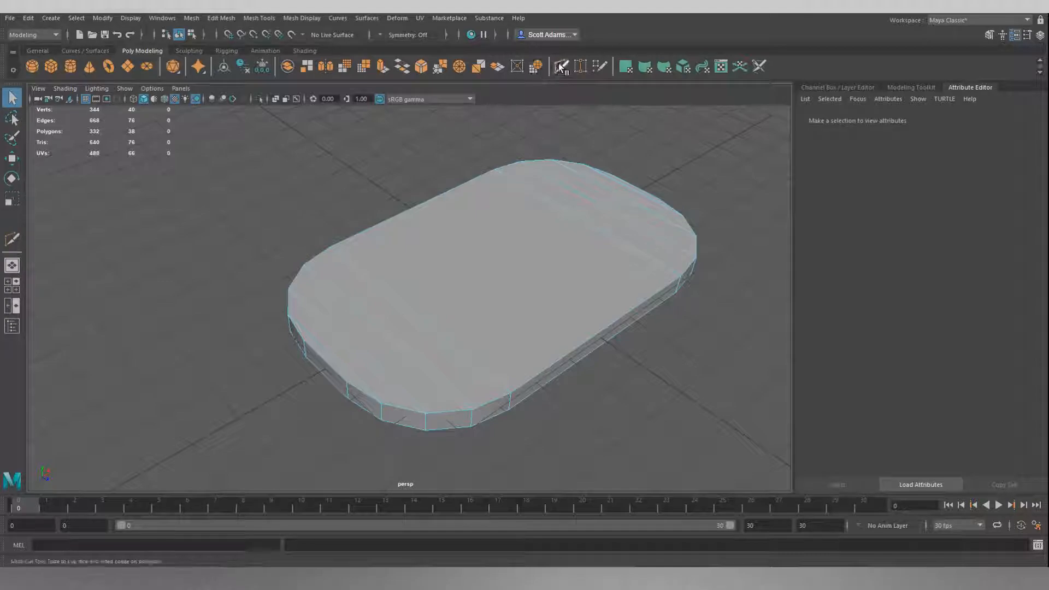
# - Select all the edges around the perimeter of the tabletop's upper face in edge mode
pyautogui.keyDown('alt'); pyautogui.moveTo(363, 185); pyautogui.dragTo(362, 234); pyautogui.keyUp('alt')
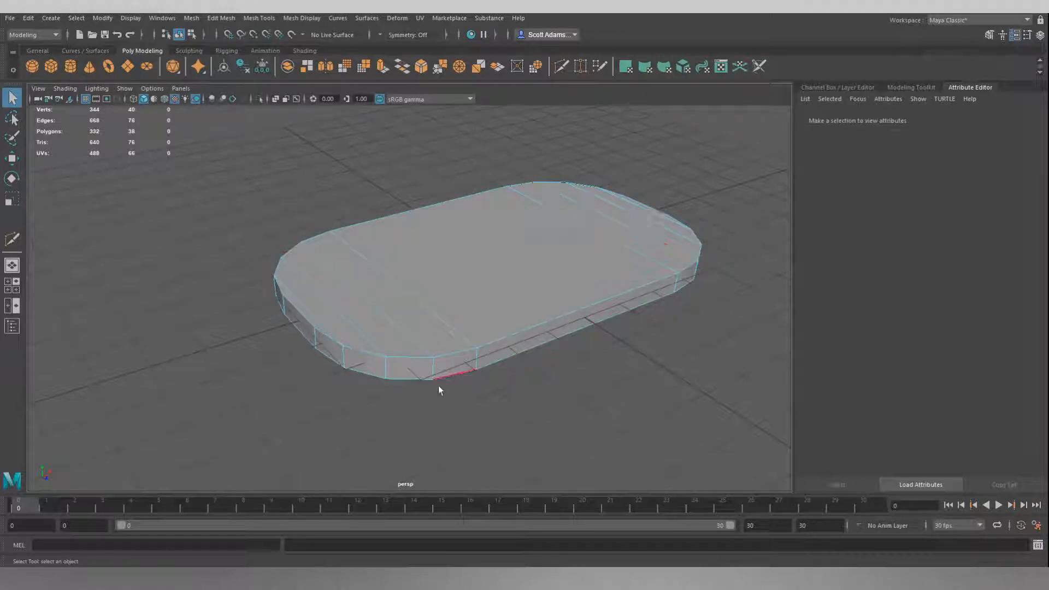
pyautogui.keyDown('alt'); pyautogui.moveTo(295, 263); pyautogui.dragTo(514, 185); pyautogui.keyUp('alt')
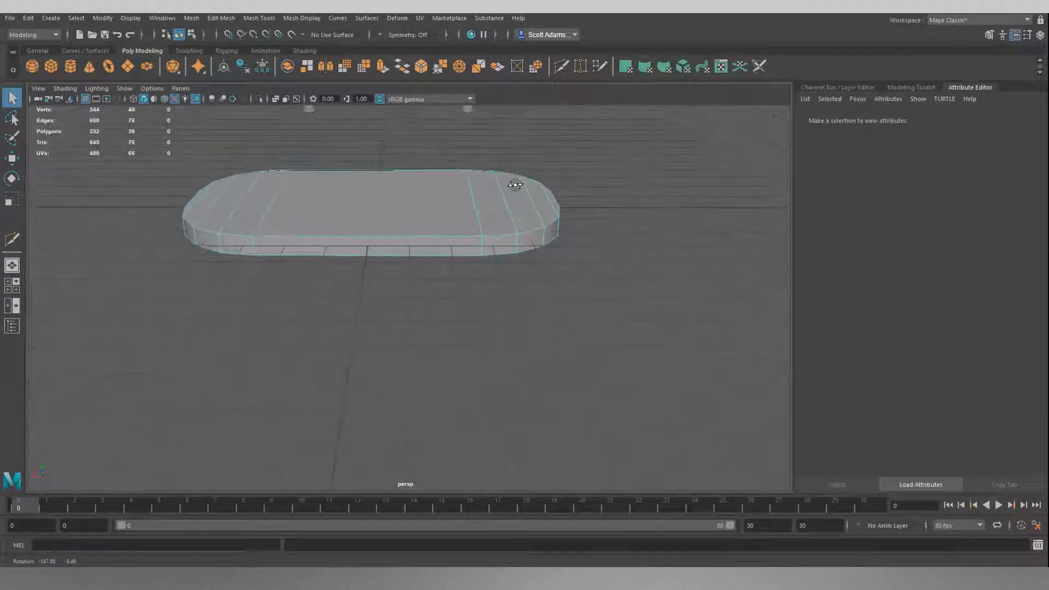
pyautogui.keyDown('alt'); pyautogui.moveTo(428, 169); pyautogui.dragTo(627, 228); pyautogui.keyUp('alt')
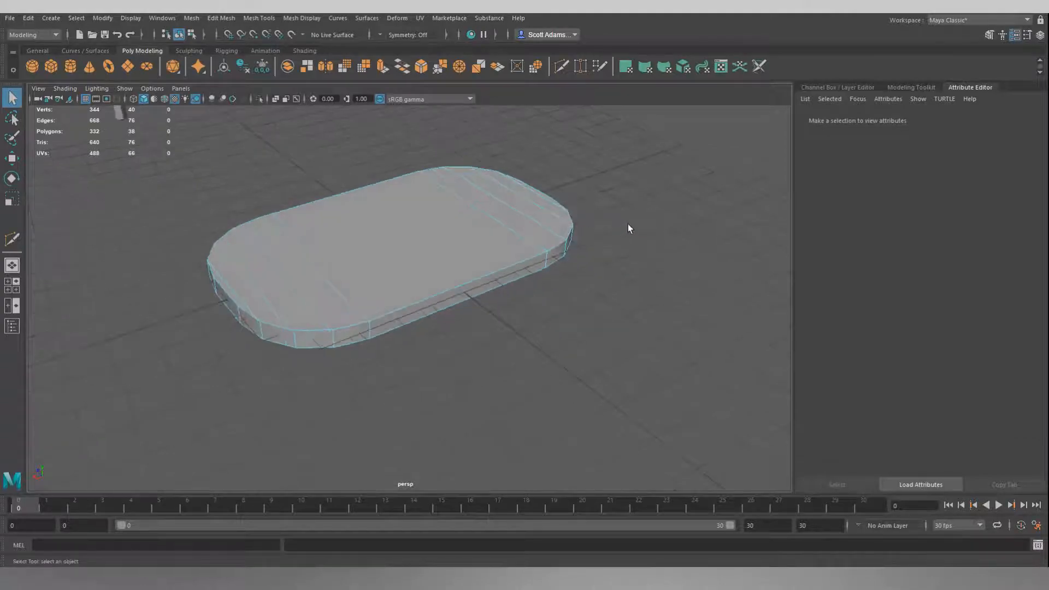
pyautogui.rightClick(628, 225)
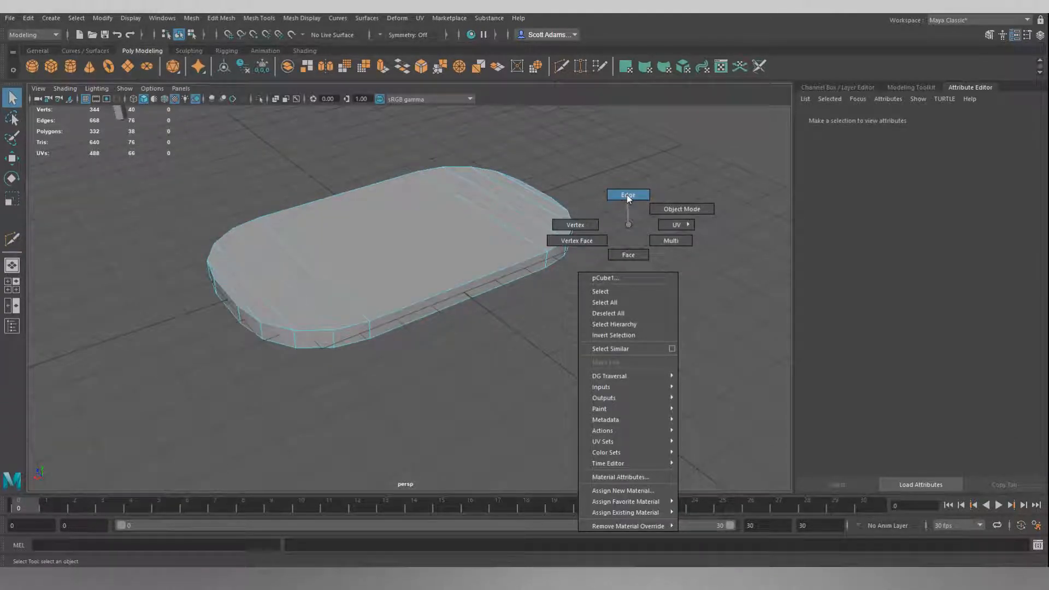
pyautogui.click(628, 198)
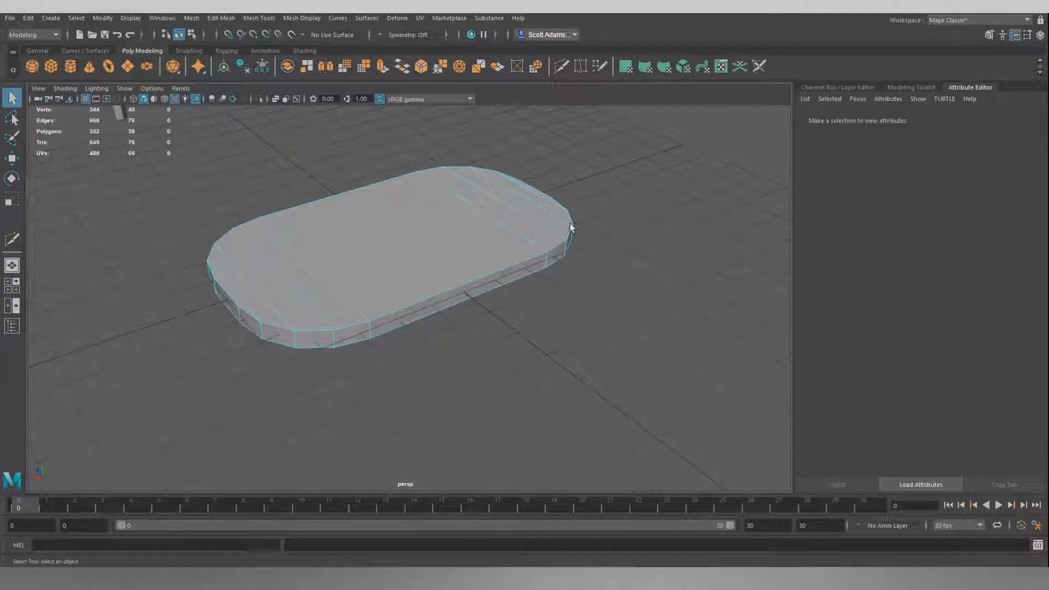
pyautogui.click(457, 280)
pyautogui.keyDown('alt'); pyautogui.moveTo(500, 402); pyautogui.dragTo(539, 412); pyautogui.keyUp('alt')
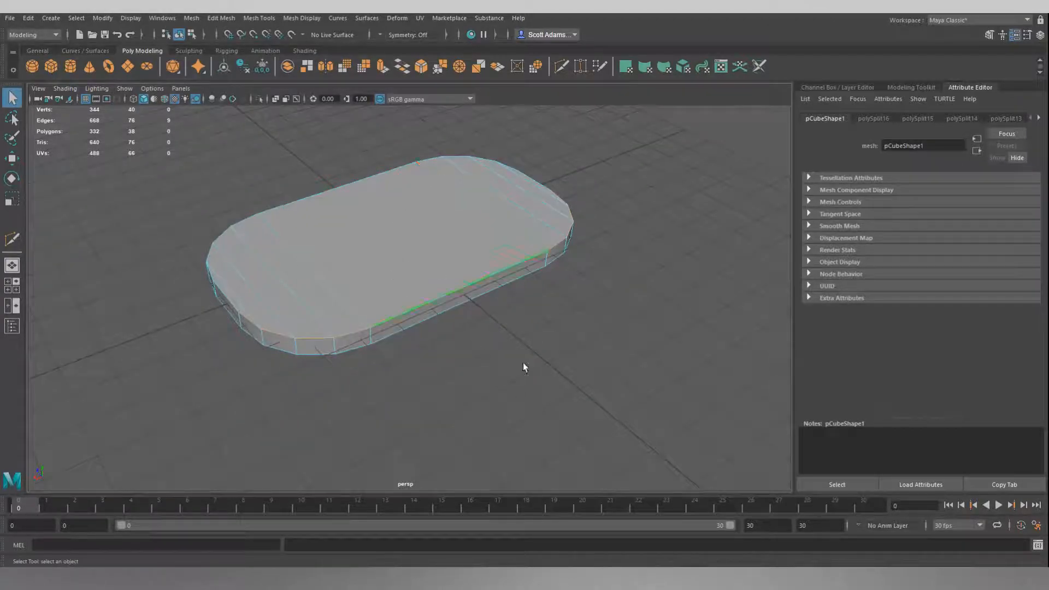
pyautogui.keyDown('alt'); pyautogui.moveTo(512, 362); pyautogui.dragTo(618, 353); pyautogui.keyUp('alt')
pyautogui.keyDown('alt'); pyautogui.moveTo(477, 211); pyautogui.dragTo(382, 267); pyautogui.keyUp('alt')
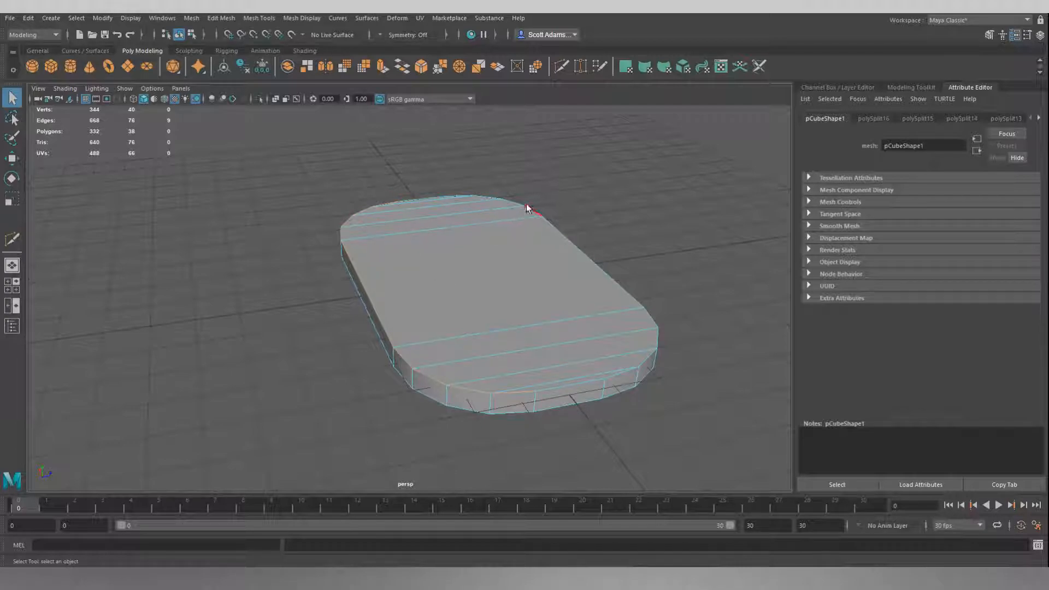
pyautogui.keyDown('shift'); pyautogui.click(565, 385); pyautogui.keyUp('shift')
pyautogui.keyDown('shift'); pyautogui.click(418, 195); pyautogui.keyUp('shift')
pyautogui.keyDown('shift'); pyautogui.doubleClick(568, 241); pyautogui.keyUp('shift')
# - Add all the perimeter edges of the tabletop's underside to the edge selection
pyautogui.keyDown('alt'); pyautogui.moveTo(697, 286); pyautogui.dragTo(627, 229); pyautogui.keyUp('alt')
pyautogui.keyDown('shift'); pyautogui.doubleClick(593, 246); pyautogui.keyUp('shift')
pyautogui.keyDown('shift'); pyautogui.doubleClick(378, 241); pyautogui.keyUp('shift')
pyautogui.keyDown('shift'); pyautogui.click(480, 121); pyautogui.keyUp('shift')
pyautogui.keyDown('alt'); pyautogui.moveTo(468, 275); pyautogui.dragTo(389, 245); pyautogui.keyUp('alt')
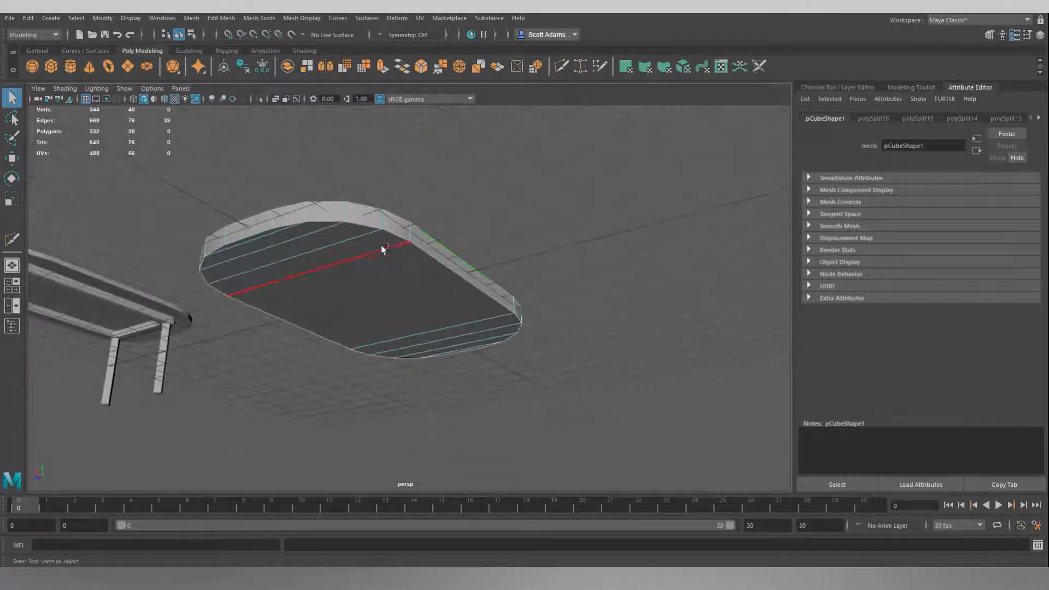
pyautogui.keyDown('alt'); pyautogui.moveTo(597, 187); pyautogui.dragTo(680, 236); pyautogui.keyUp('alt')
pyautogui.keyDown('alt'); pyautogui.moveTo(666, 228); pyautogui.dragTo(539, 228); pyautogui.keyUp('alt')
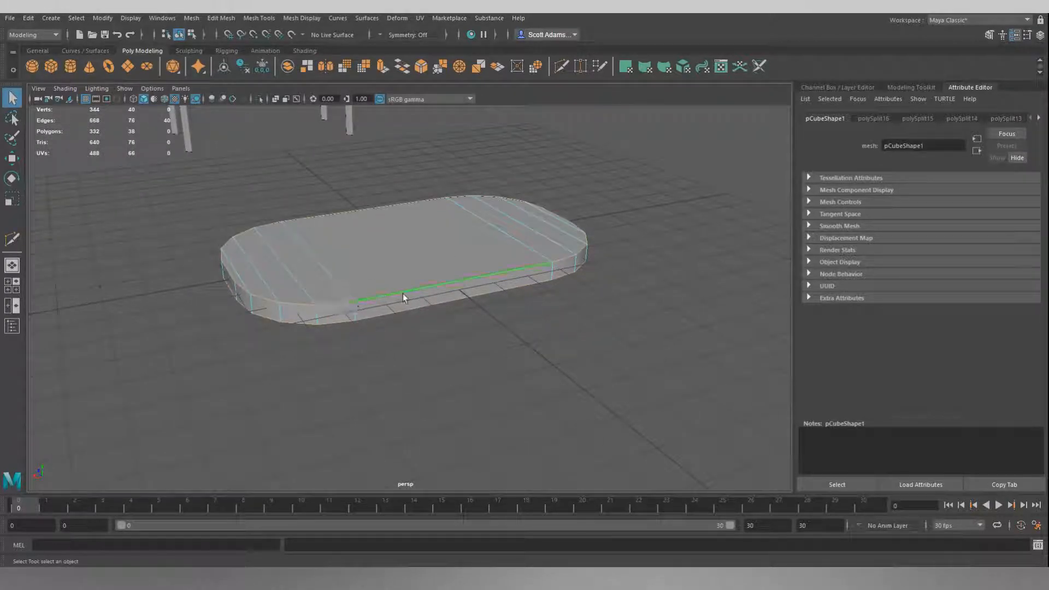
# - Bevel the selected upper and lower perimeter edges of the tabletop
pyautogui.keyDown('alt'); pyautogui.moveTo(714, 286); pyautogui.dragTo(650, 257); pyautogui.keyUp('alt')
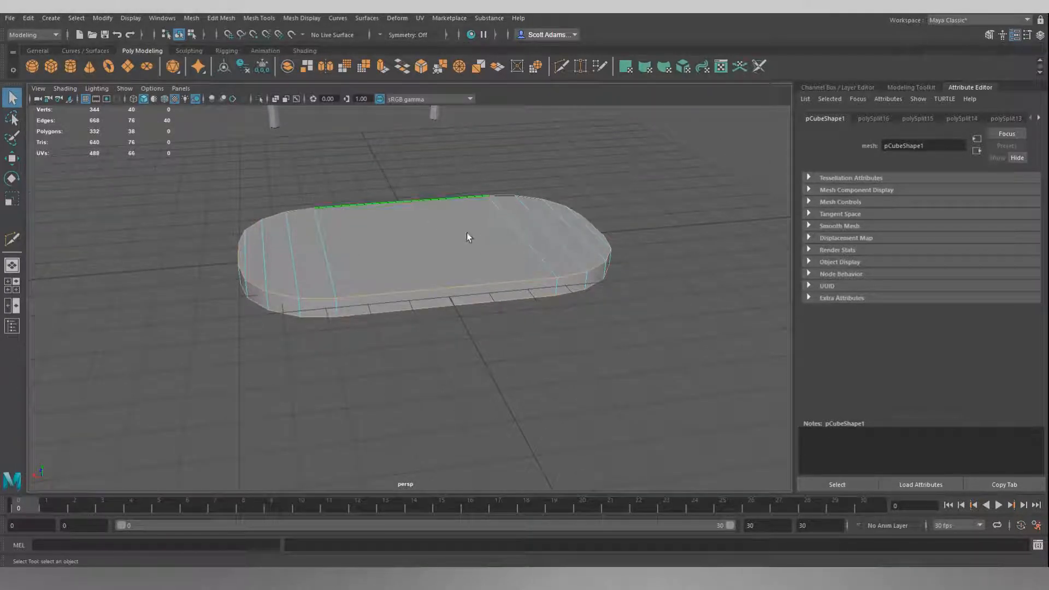
pyautogui.click(445, 281)
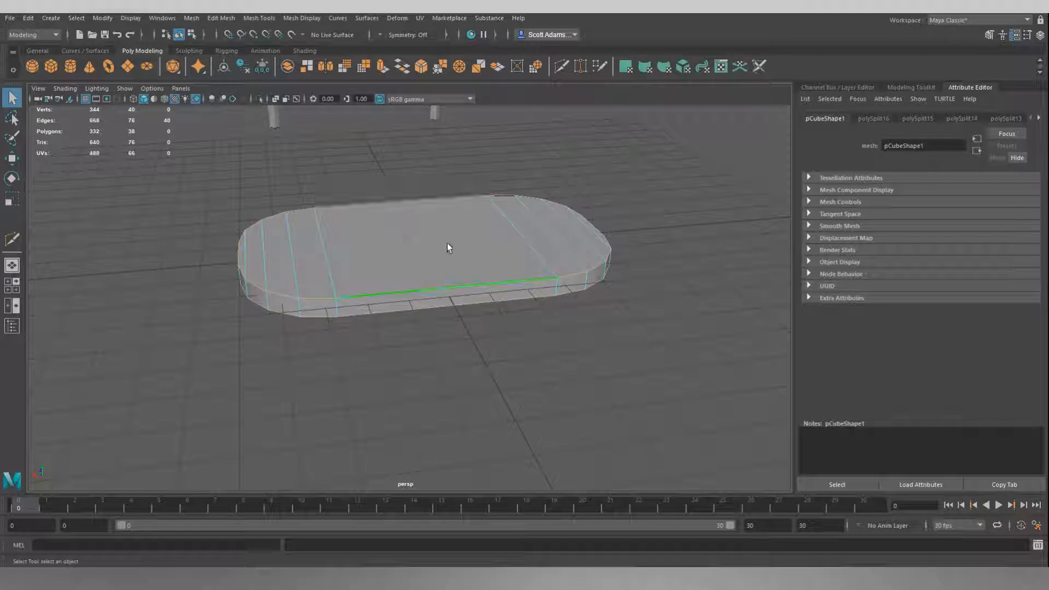
pyautogui.keyDown('alt'); pyautogui.moveTo(447, 242); pyautogui.dragTo(477, 192); pyautogui.keyUp('alt')
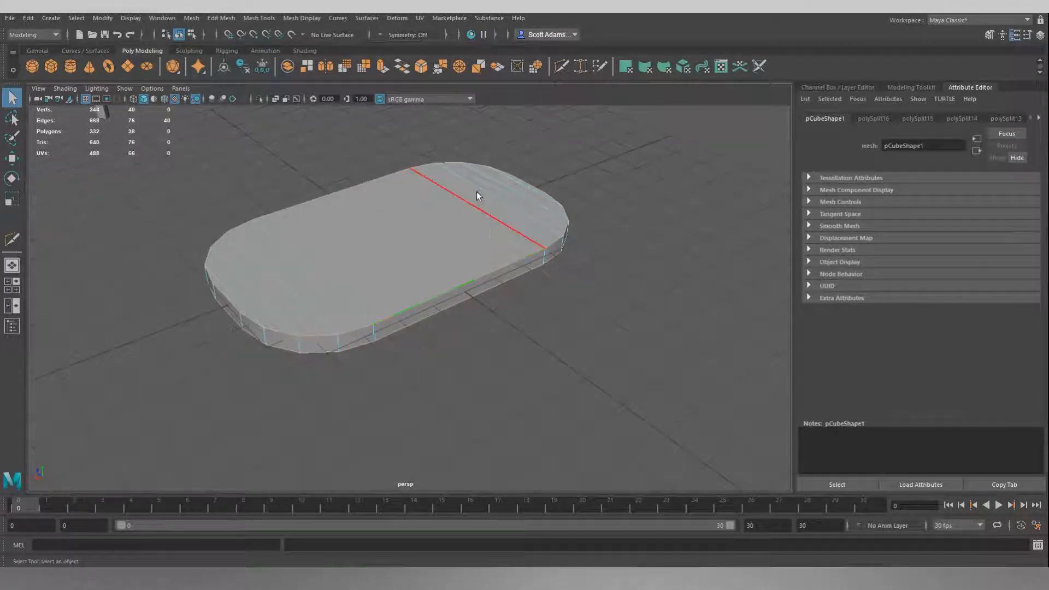
pyautogui.click(420, 67)
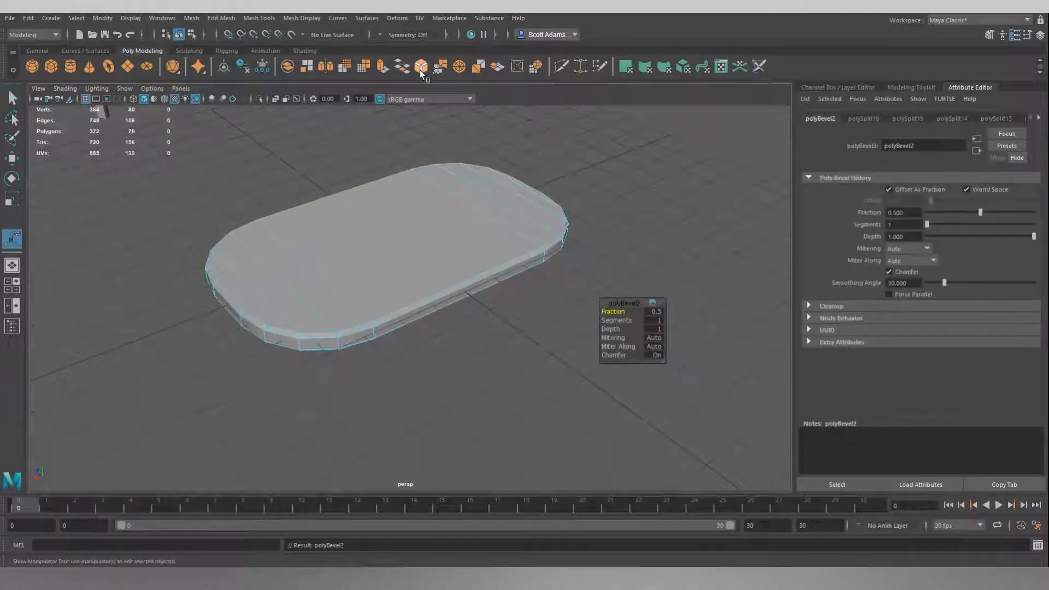
# - Try a fraction of 0.75 for the perimeter bevel and check the rim from a low angle
pyautogui.click(655, 311)
pyautogui.write('0.75')
pyautogui.press('Return')
pyautogui.keyDown('alt'); pyautogui.moveTo(622, 248); pyautogui.dragTo(607, 224); pyautogui.keyUp('alt')
# - Set the perimeter bevel's fraction to 0.5 and deselect the tabletop
pyautogui.click(657, 313)
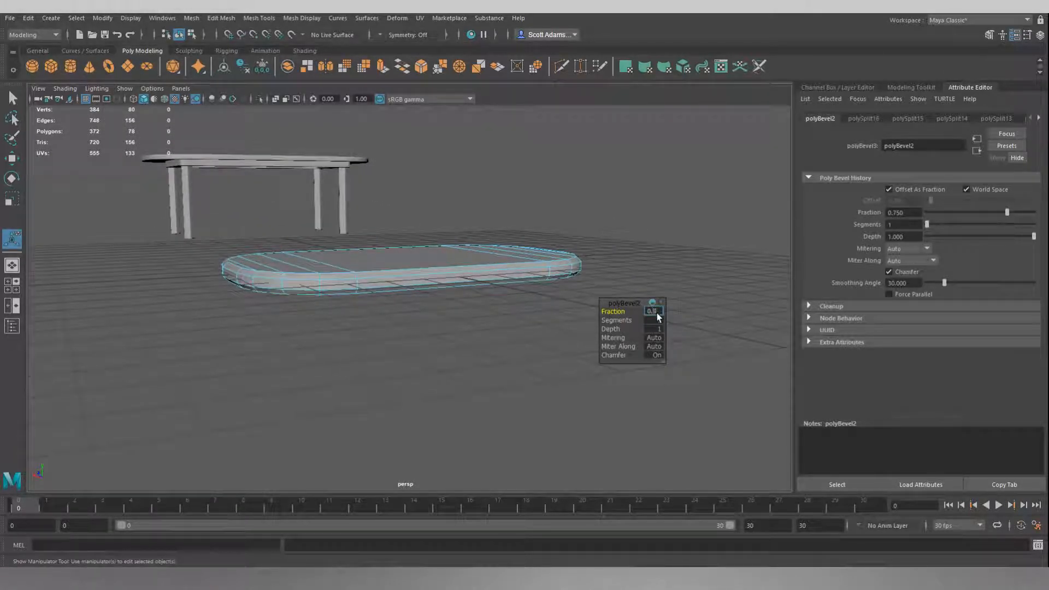
pyautogui.write('0.5')
pyautogui.press('Return')
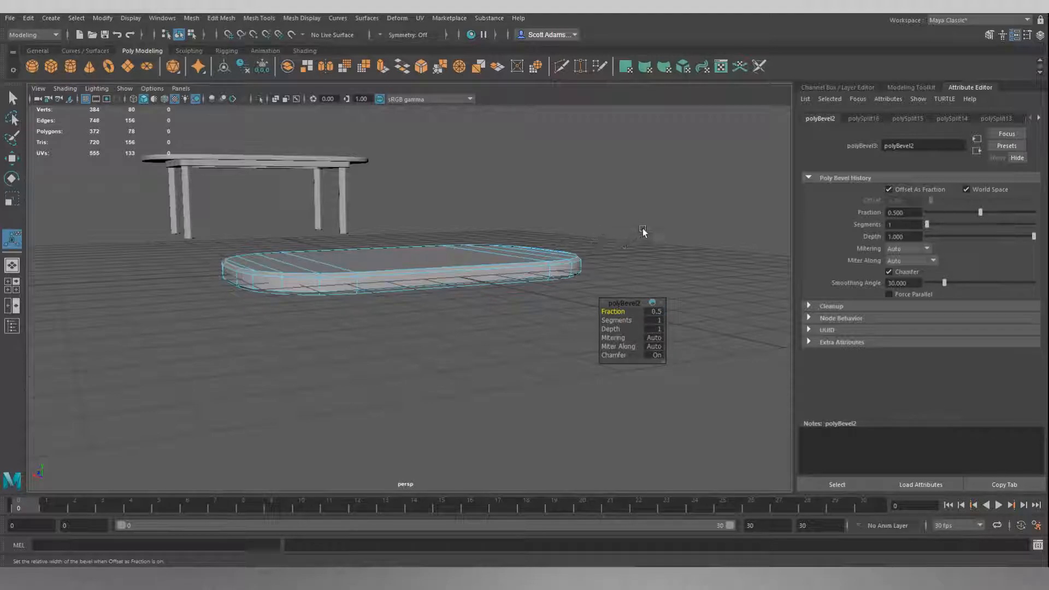
pyautogui.click(642, 228)
# - Return the tabletop to object mode and move it straight up to table height above the grid
pyautogui.keyDown('alt'); pyautogui.moveTo(642, 228); pyautogui.dragTo(648, 306); pyautogui.keyUp('alt')
pyautogui.keyDown('alt'); pyautogui.moveTo(485, 177); pyautogui.dragTo(537, 193, button='middle'); pyautogui.keyUp('alt')
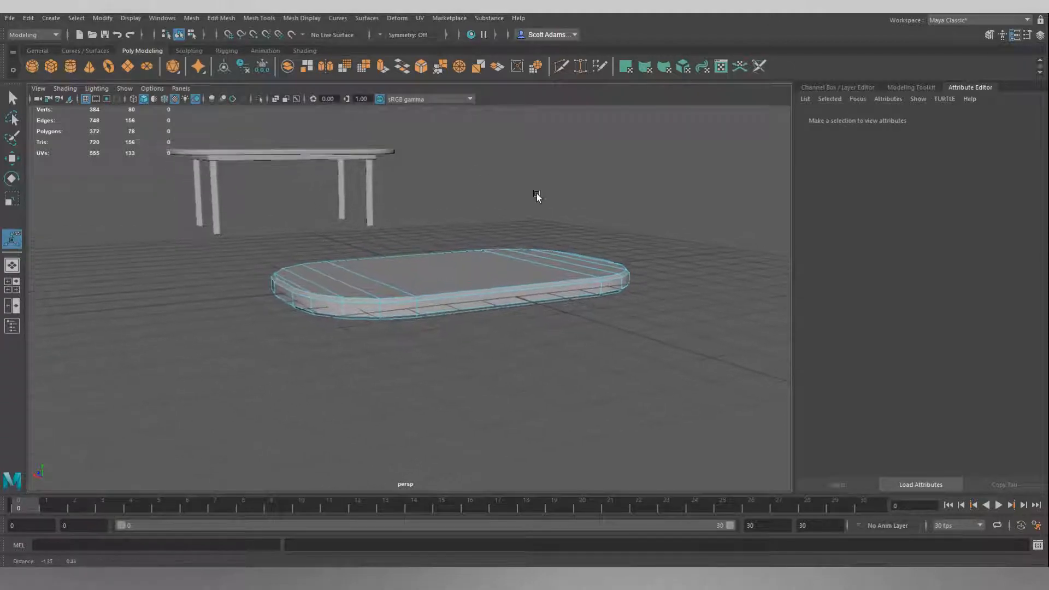
pyautogui.keyDown('alt'); pyautogui.moveTo(537, 193); pyautogui.dragTo(564, 199); pyautogui.keyUp('alt')
pyautogui.keyDown('alt'); pyautogui.moveTo(460, 177); pyautogui.dragTo(547, 190, button='middle'); pyautogui.keyUp('alt')
pyautogui.moveTo(447, 179); pyautogui.dragTo(483, 162, button='right')
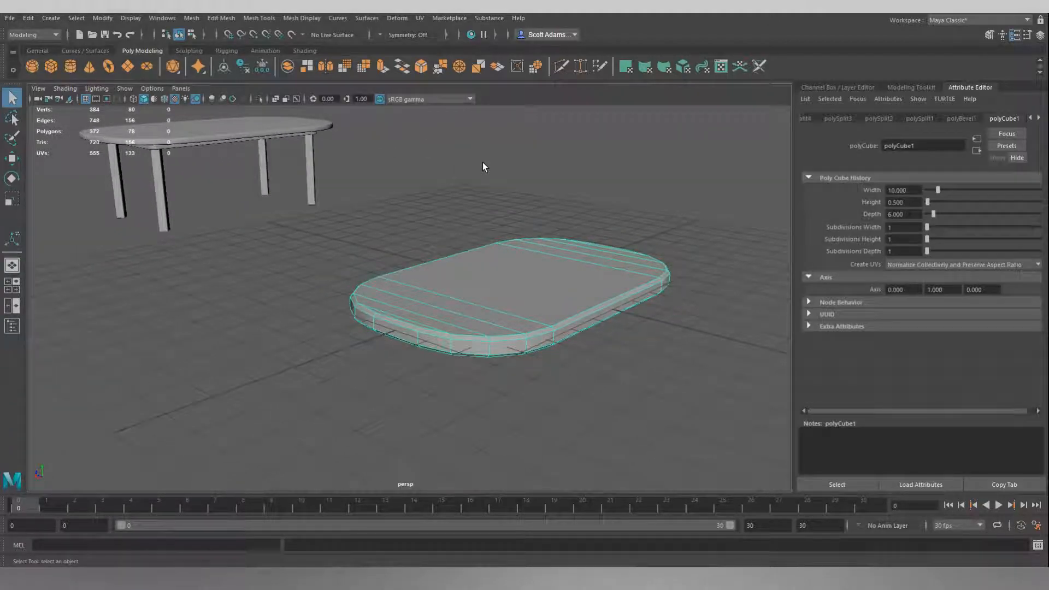
pyautogui.press('w')
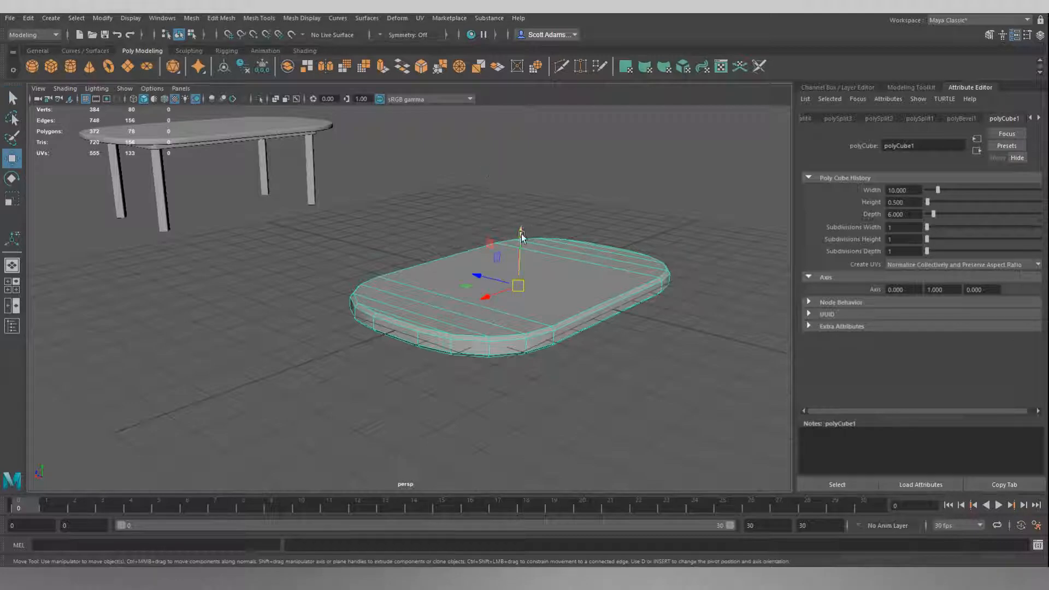
pyautogui.moveTo(522, 236); pyautogui.dragTo(521, 139)
pyautogui.keyDown('alt'); pyautogui.moveTo(344, 293); pyautogui.dragTo(427, 267); pyautogui.keyUp('alt')
pyautogui.keyDown('alt'); pyautogui.moveTo(417, 224); pyautogui.dragTo(409, 288); pyautogui.keyUp('alt')
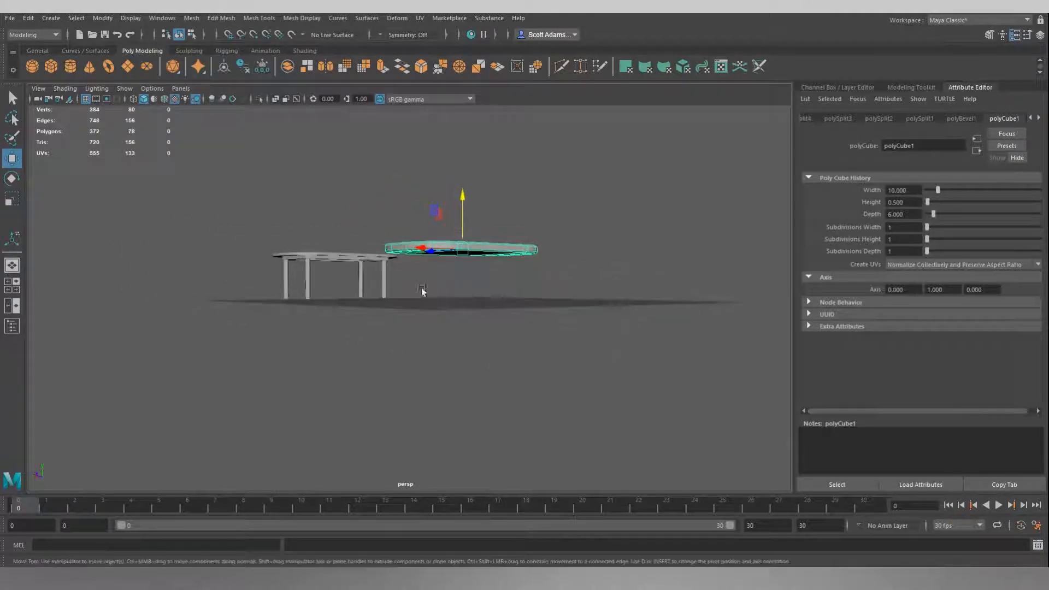
pyautogui.scroll(3, 487, 296)
pyautogui.keyDown('alt'); pyautogui.moveTo(516, 275); pyautogui.dragTo(457, 328); pyautogui.keyUp('alt')
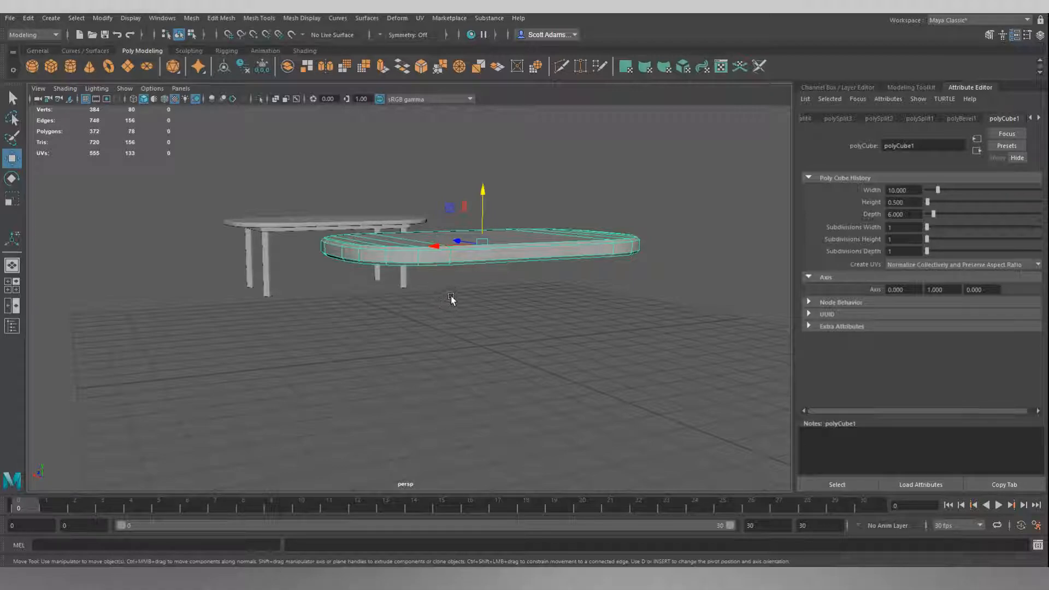
# - Scale the tabletop thinner vertically and raise it slightly to a Y translation of about 3.457, leaving it deselected
pyautogui.press('r')
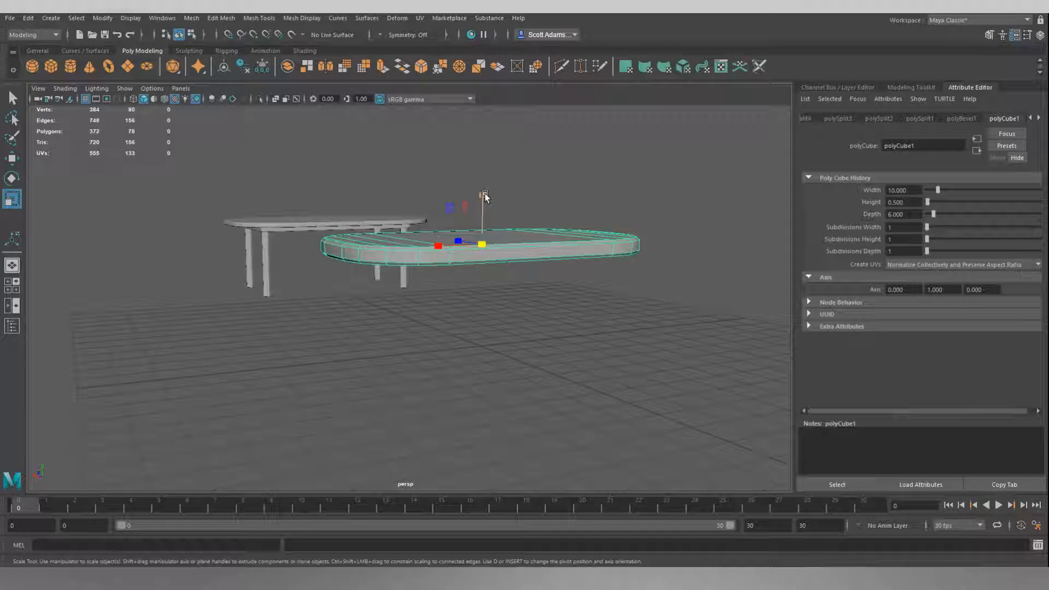
pyautogui.moveTo(484, 194); pyautogui.dragTo(507, 226)
pyautogui.press('w')
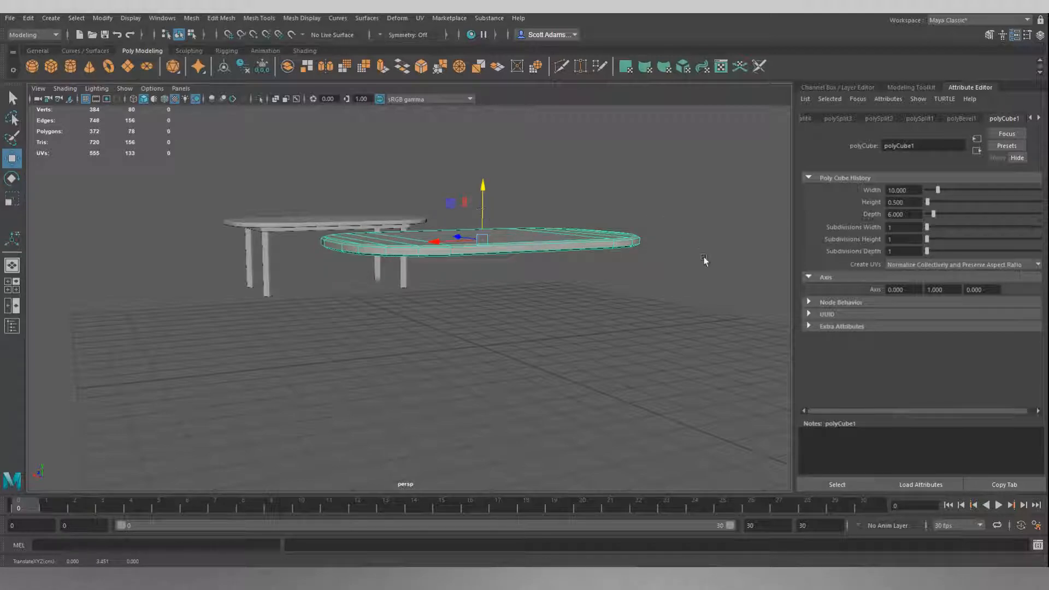
pyautogui.click(661, 279)
# - Examine the frame and legs beneath the reference table from below
pyautogui.moveTo(510, 304)
pyautogui.keyDown('alt'); pyautogui.mouseDown()
pyautogui.moveTo(636, 317)
pyautogui.moveTo(506, 298)
pyautogui.mouseUp(); pyautogui.keyUp('alt')
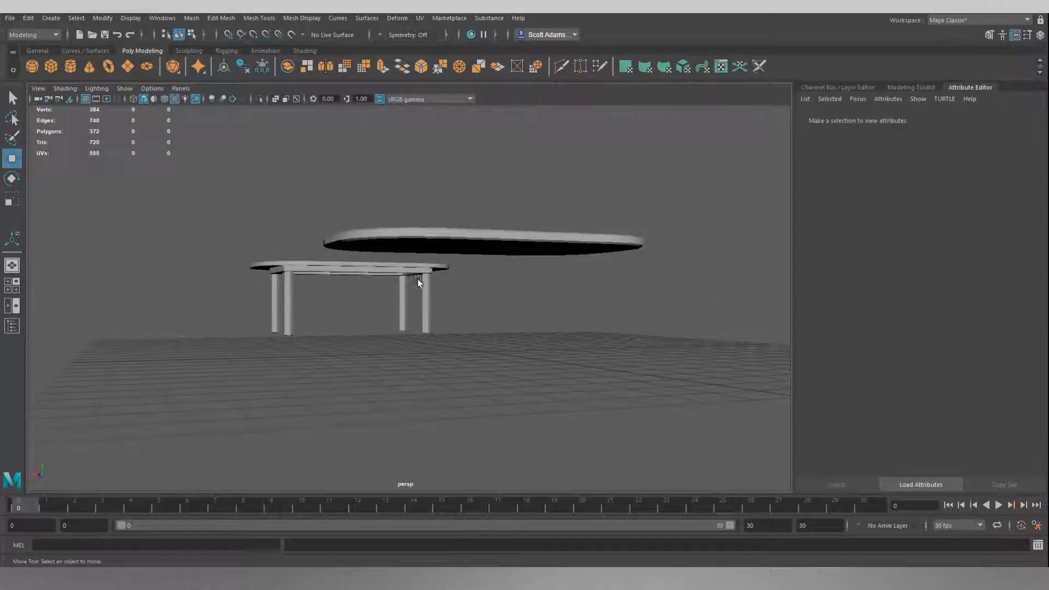
pyautogui.keyDown('alt'); pyautogui.moveTo(291, 280); pyautogui.dragTo(479, 291); pyautogui.keyUp('alt')
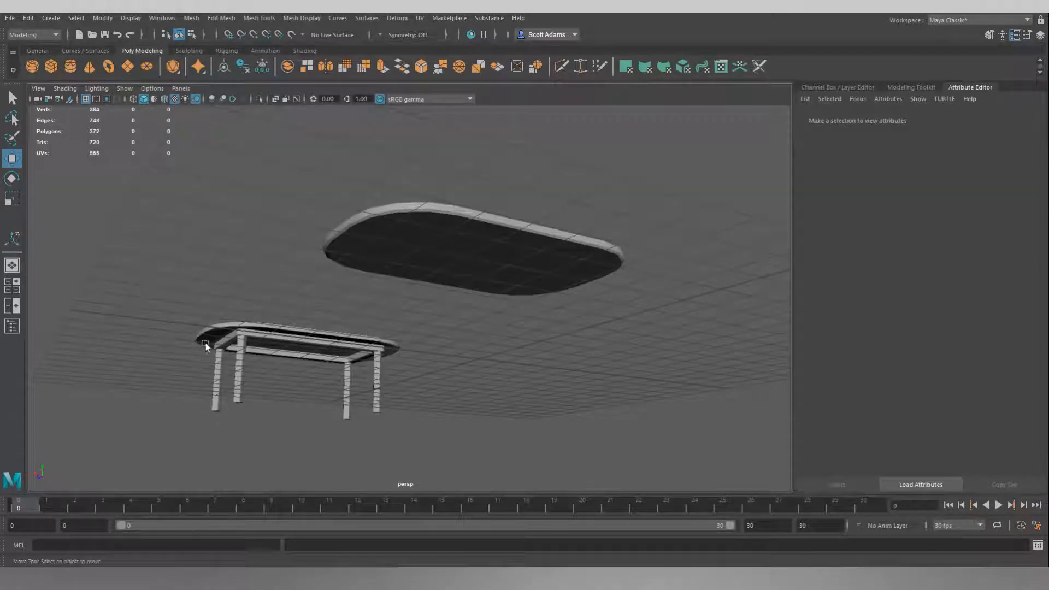
pyautogui.keyDown('alt'); pyautogui.moveTo(395, 340); pyautogui.dragTo(523, 321); pyautogui.keyUp('alt')
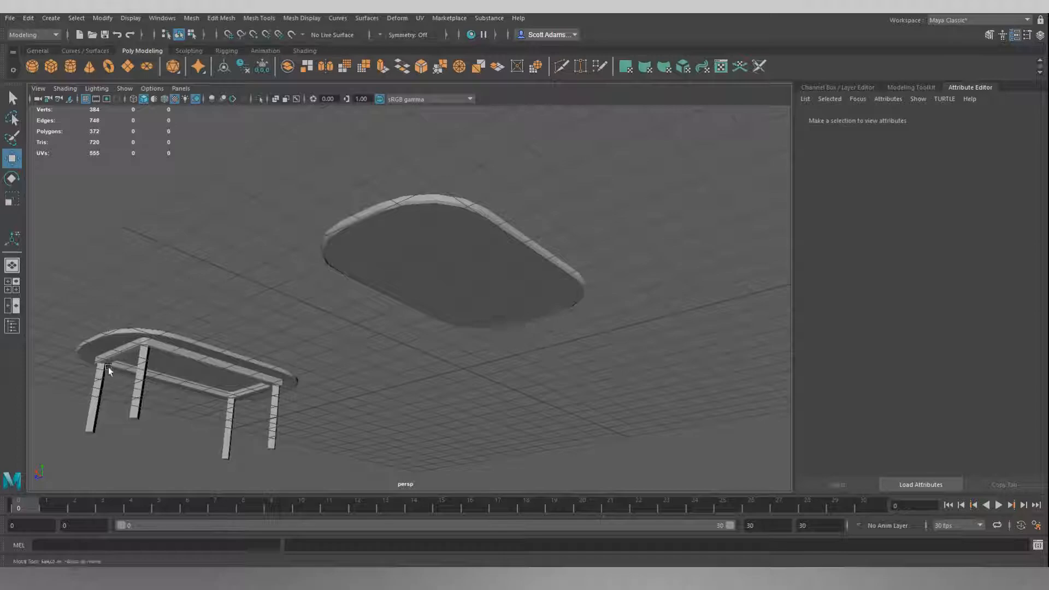